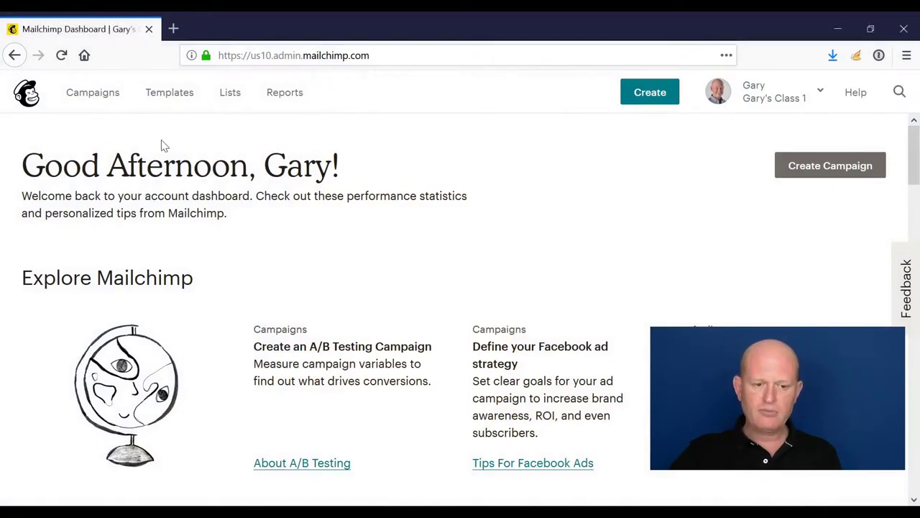
Step: View the Dog Coats list's contacts table, then return to the Campaigns page
{"action": "left_click", "coordinate": [229, 97]}
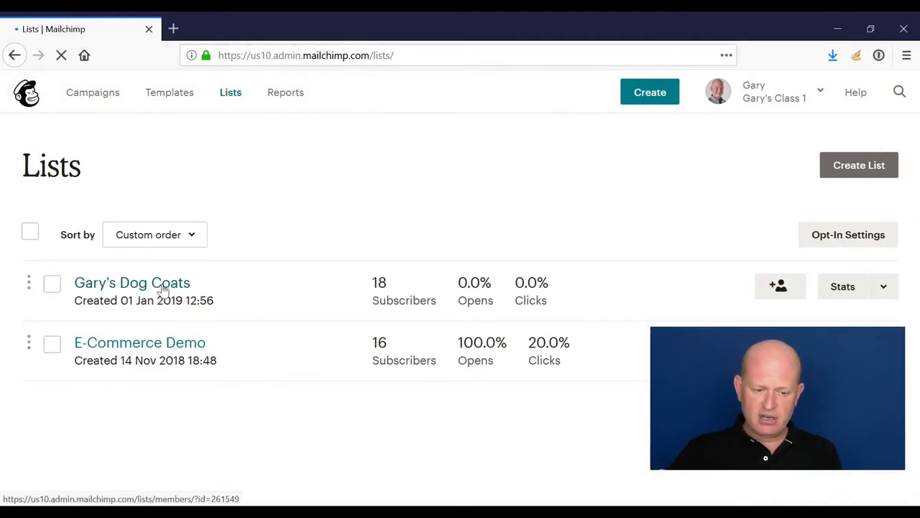
{"action": "left_click", "coordinate": [163, 287]}
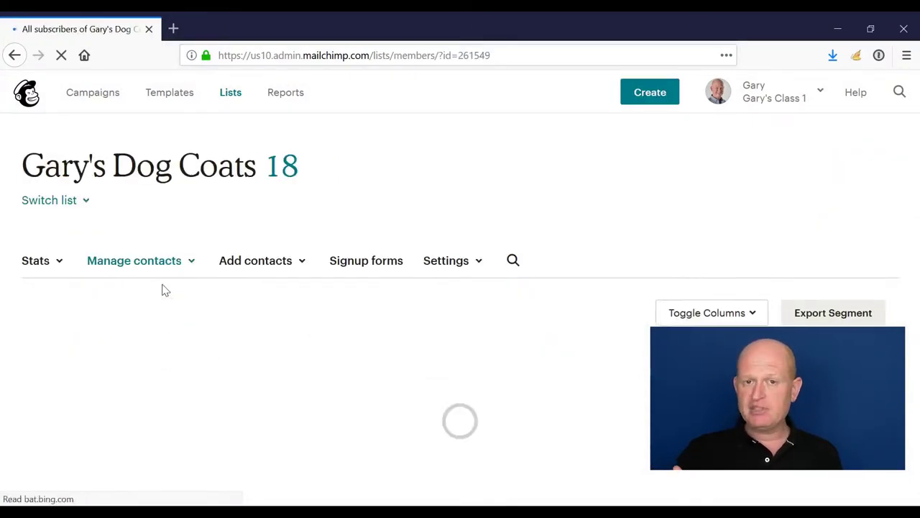
{"action": "scroll", "coordinate": [290, 310], "scroll_direction": "down", "scroll_amount": 3}
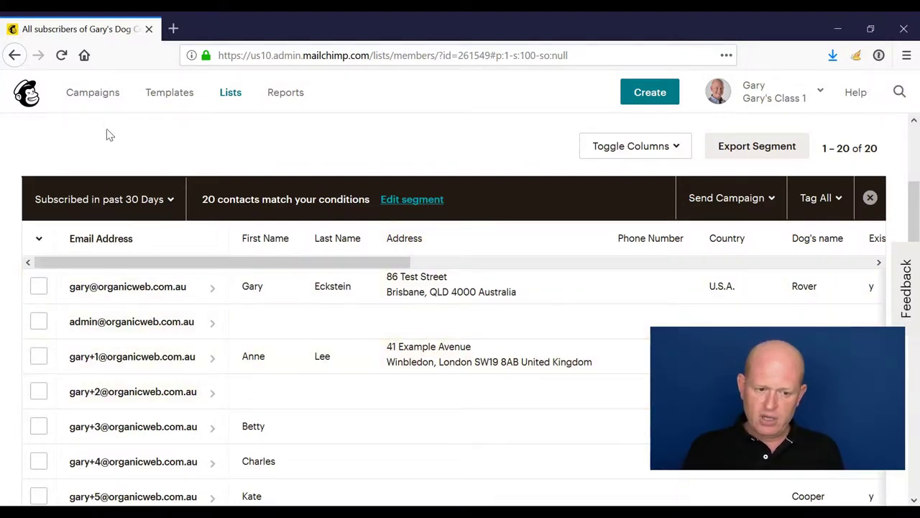
{"action": "left_click", "coordinate": [90, 96]}
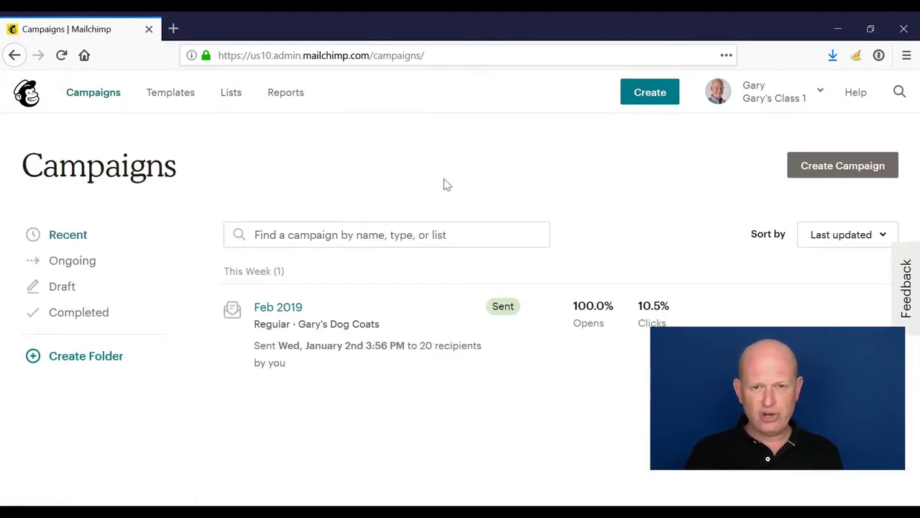
Step: Create a postcard campaign named 'Postcard Feb 2019' and begin its draft
{"action": "left_click", "coordinate": [846, 169]}
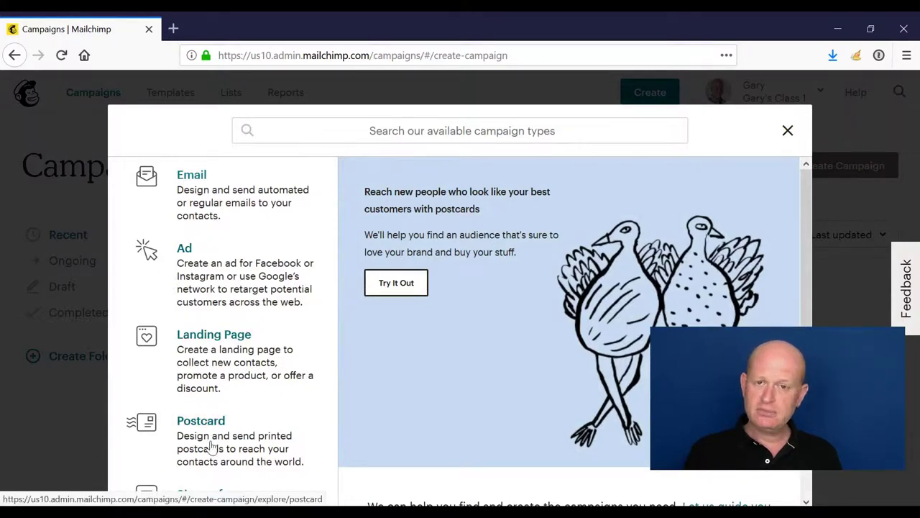
{"action": "left_click", "coordinate": [213, 447]}
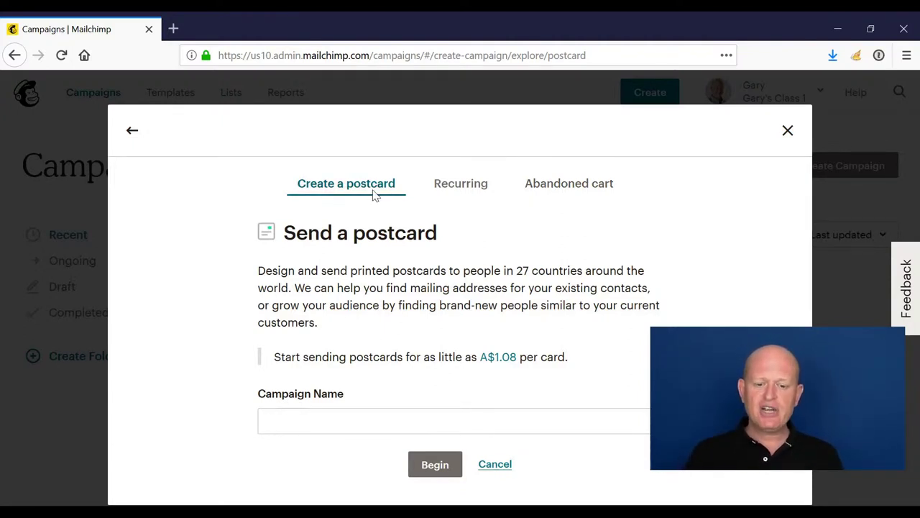
{"action": "left_click", "coordinate": [298, 422]}
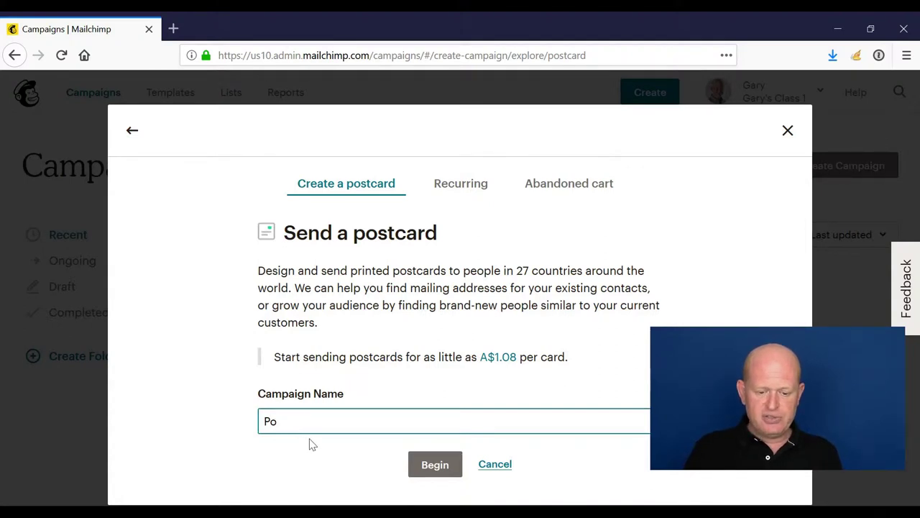
{"action": "type", "text": "stcard Feb 2019"}
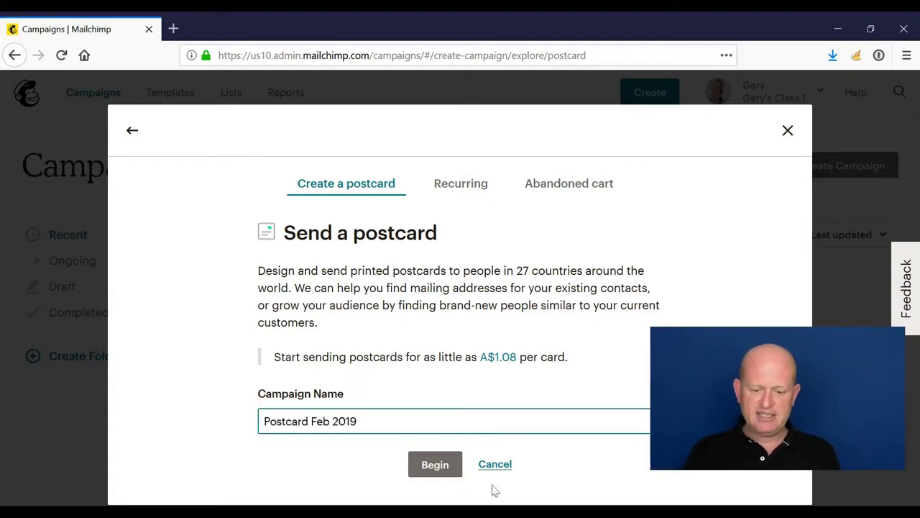
{"action": "left_click", "coordinate": [435, 464]}
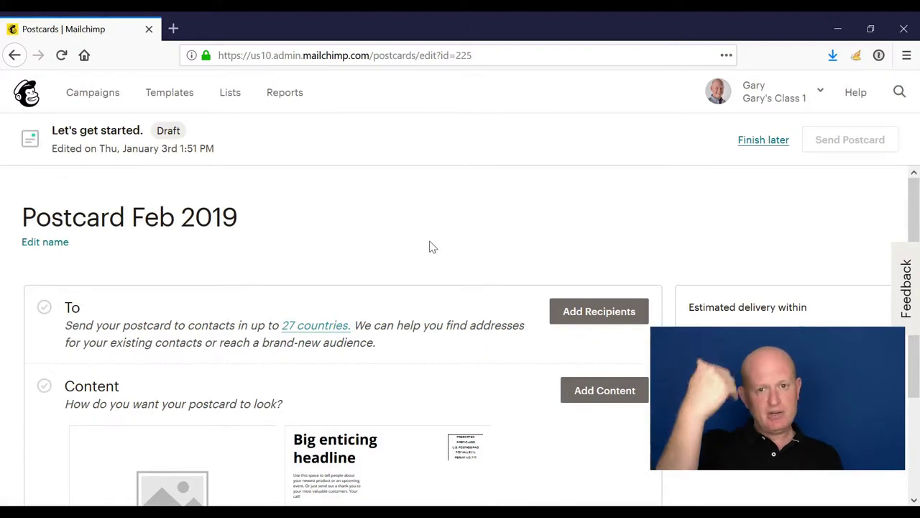
Step: Choose existing contacts on the Dog Coats list as the postcard's recipients
{"action": "scroll", "coordinate": [430, 247], "scroll_direction": "down", "scroll_amount": 2}
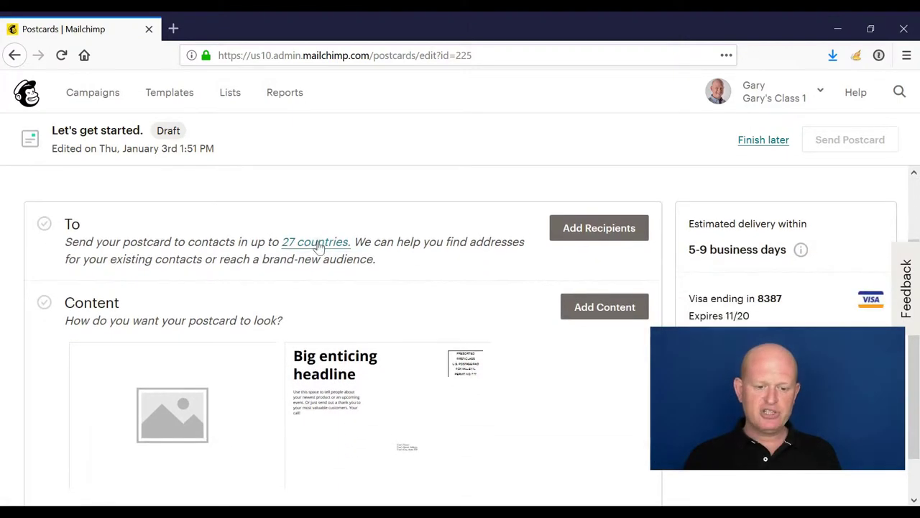
{"action": "left_click", "coordinate": [594, 242]}
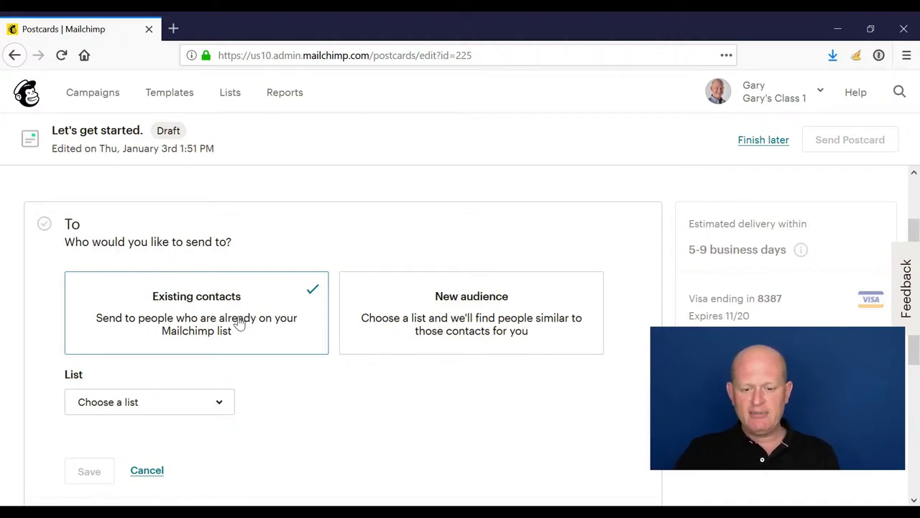
{"action": "left_click", "coordinate": [154, 405]}
{"action": "left_click", "coordinate": [160, 324]}
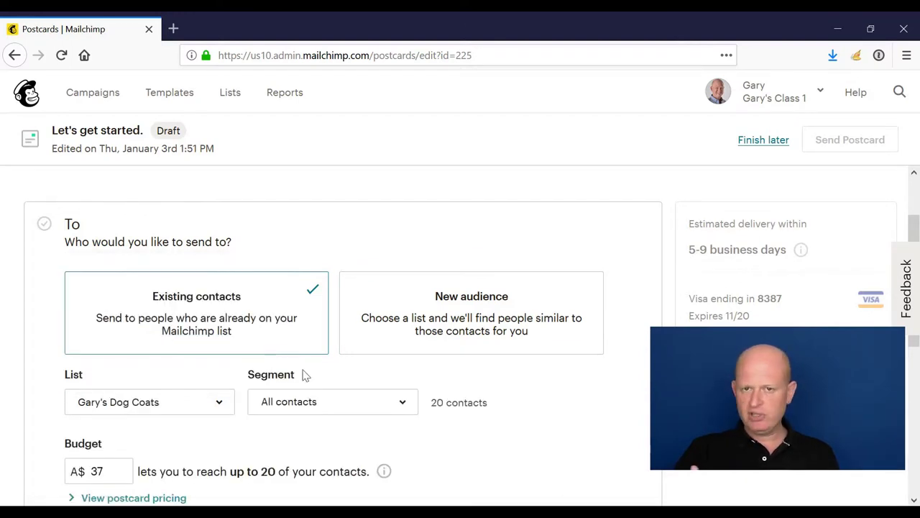
Step: Show the postcard and postage pricing table for the A$37 budget
{"action": "scroll", "coordinate": [352, 363], "scroll_direction": "down", "scroll_amount": 2}
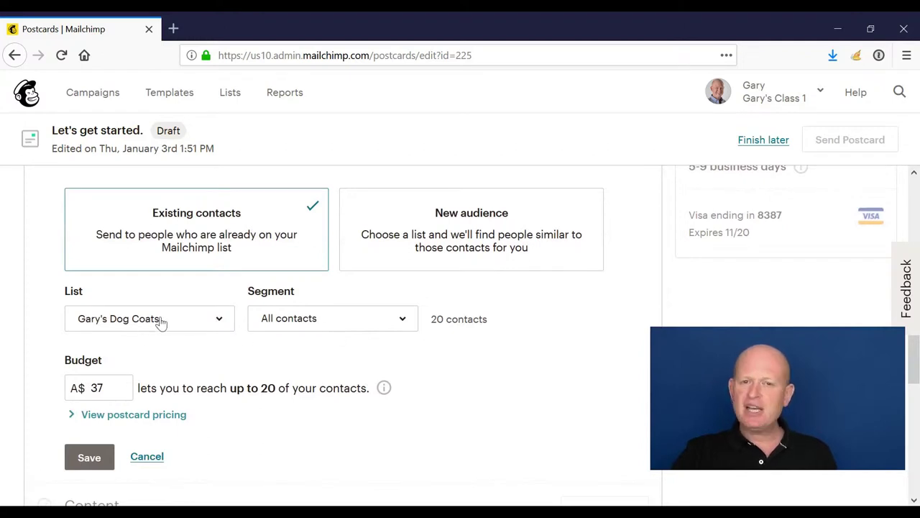
{"action": "scroll", "coordinate": [216, 395], "scroll_direction": "down", "scroll_amount": 2}
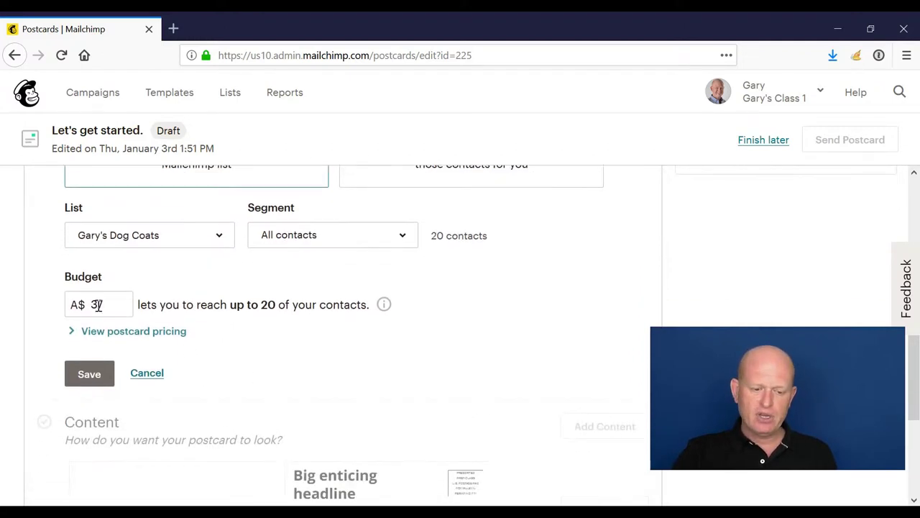
{"action": "left_click", "coordinate": [144, 332]}
{"action": "scroll", "coordinate": [242, 337], "scroll_direction": "down", "scroll_amount": 4}
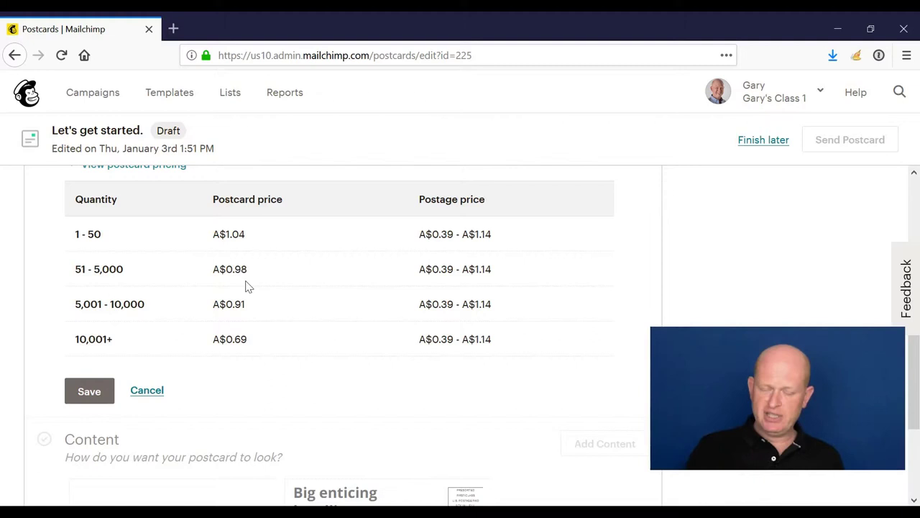
Step: Save recipients as all 3 Dog Coats contacts on an A$36 budget, A$6.11 due now
{"action": "left_click", "coordinate": [86, 390]}
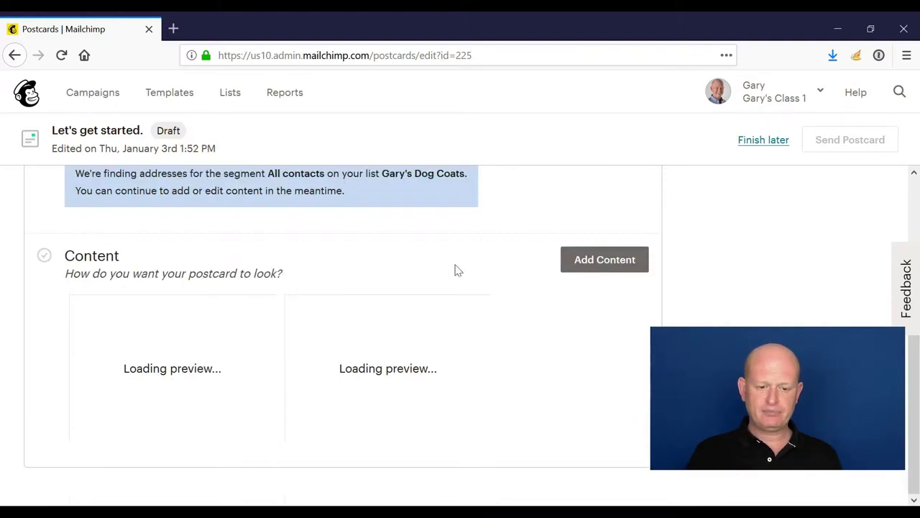
{"action": "scroll", "coordinate": [455, 270], "scroll_direction": "up", "scroll_amount": 3}
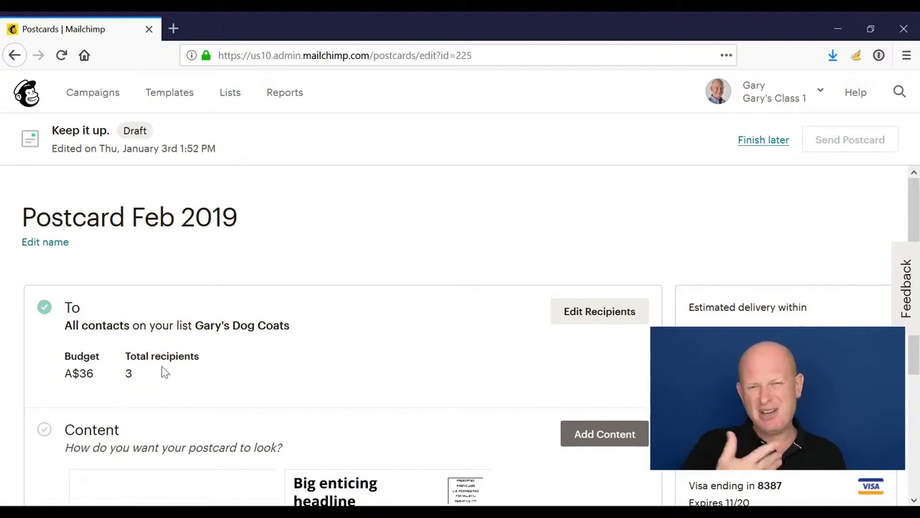
{"action": "scroll", "coordinate": [207, 377], "scroll_direction": "down", "scroll_amount": 3}
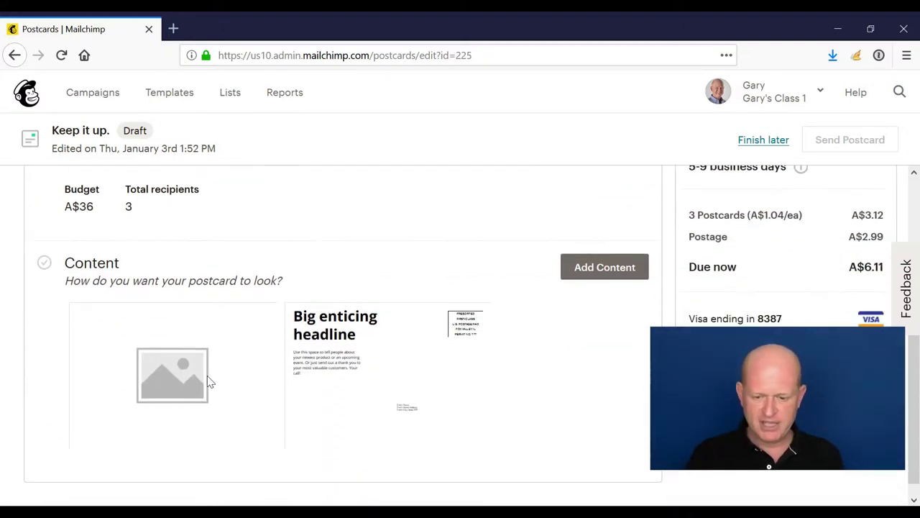
{"action": "scroll", "coordinate": [207, 375], "scroll_direction": "down", "scroll_amount": 1}
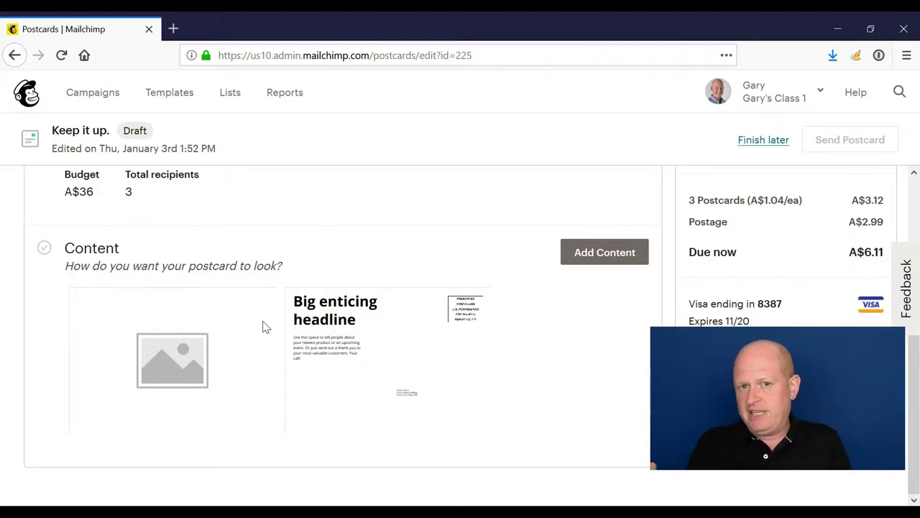
Step: Set bulldog.jpg as the postcard front's main image
{"action": "left_click", "coordinate": [621, 259]}
{"action": "scroll", "coordinate": [213, 321], "scroll_direction": "down", "scroll_amount": 2}
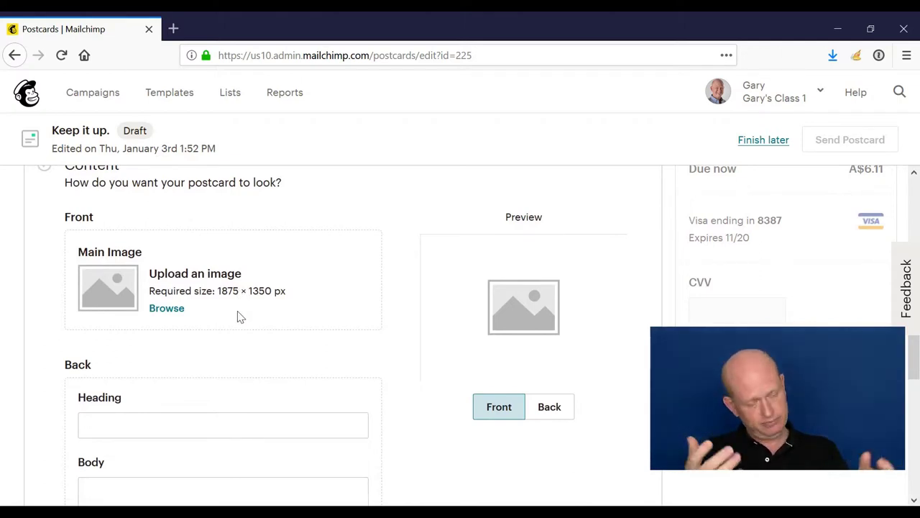
{"action": "left_click", "coordinate": [173, 309]}
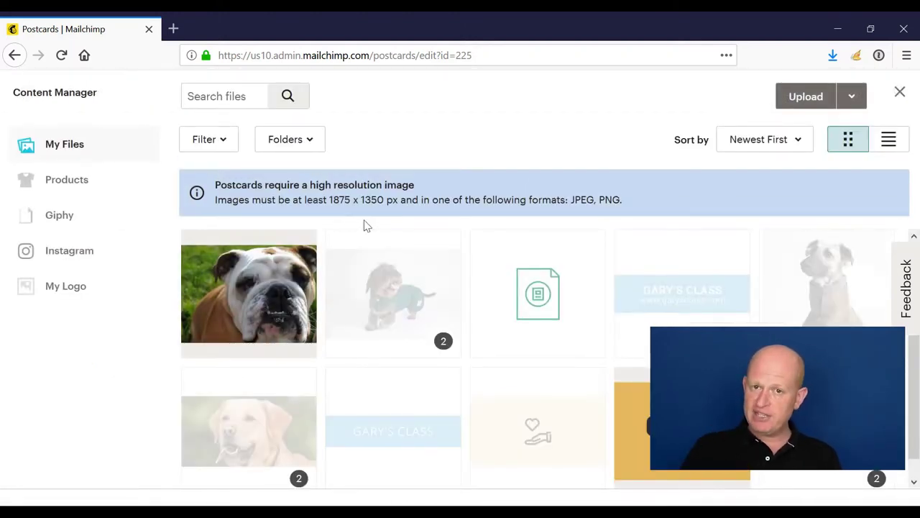
{"action": "left_click", "coordinate": [255, 312]}
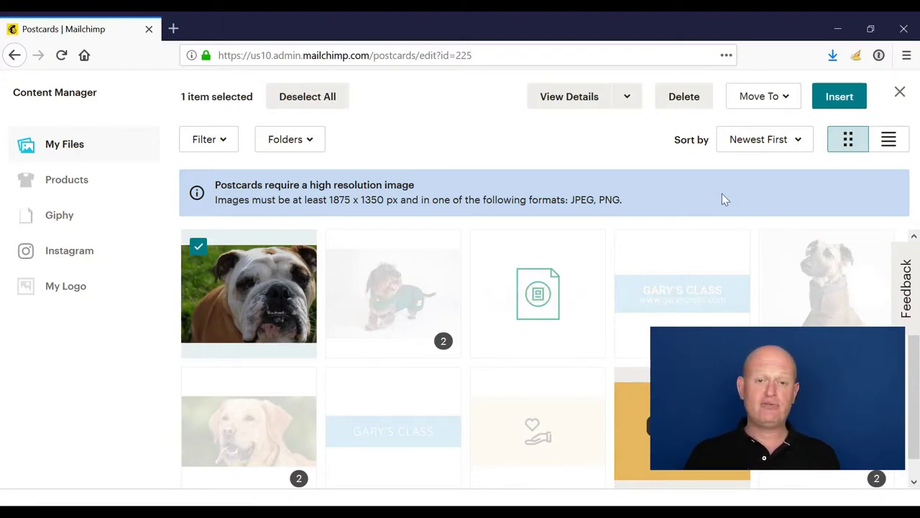
{"action": "left_click", "coordinate": [824, 102]}
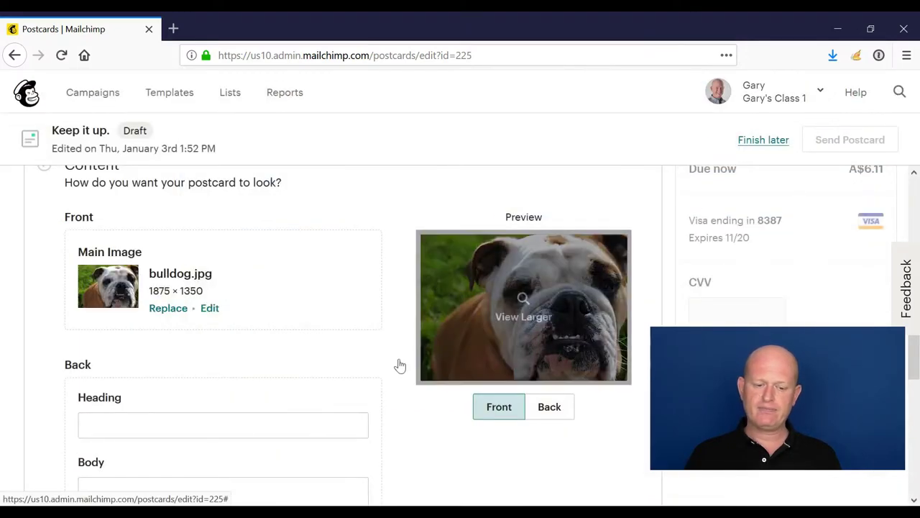
{"action": "scroll", "coordinate": [327, 381], "scroll_direction": "down", "scroll_amount": 3}
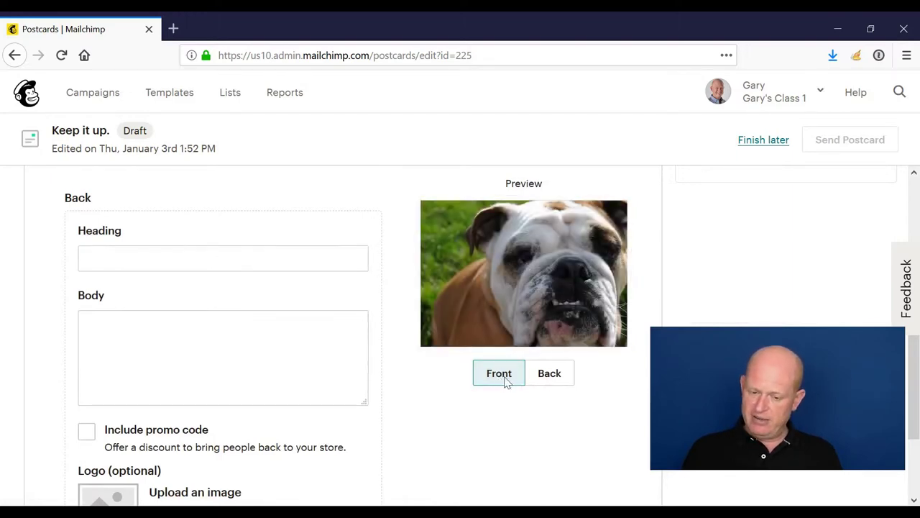
Step: Preview the postcard back, paste the drool-free coat message into Body, and enlarge the box
{"action": "left_click", "coordinate": [544, 377]}
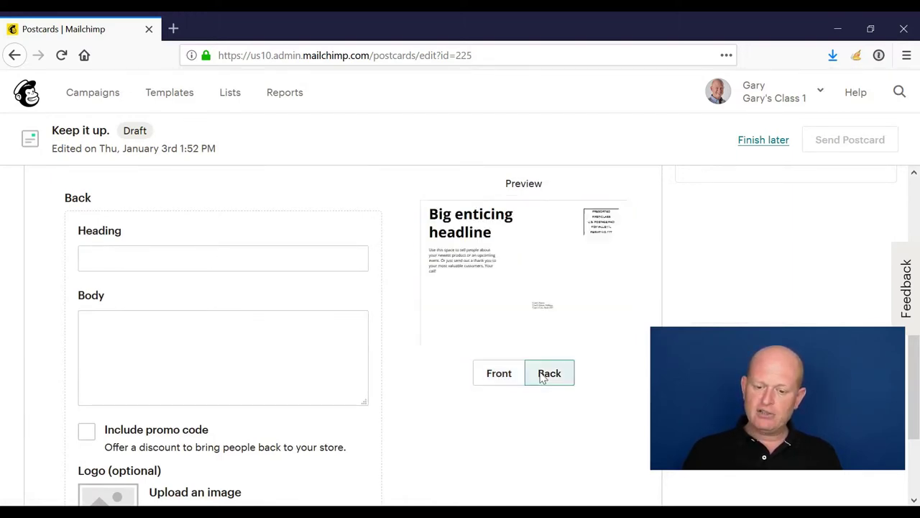
{"action": "left_click", "coordinate": [265, 348]}
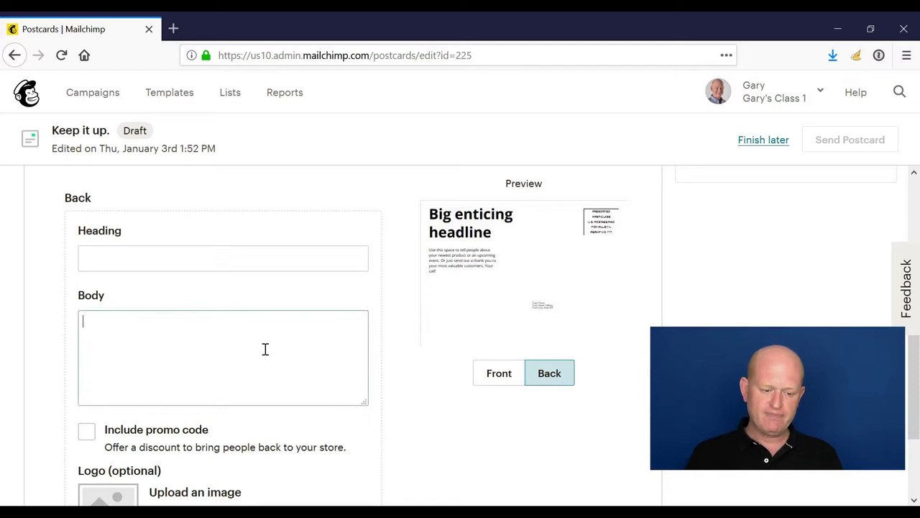
{"action": "type", "text": "Hi there,  Trudi, our resident Bulldog, has completed her research and the findings are out; our drool-free dog coats are less likely to show drool than any other brand.  Get yours today. Love Trudi and the team"}
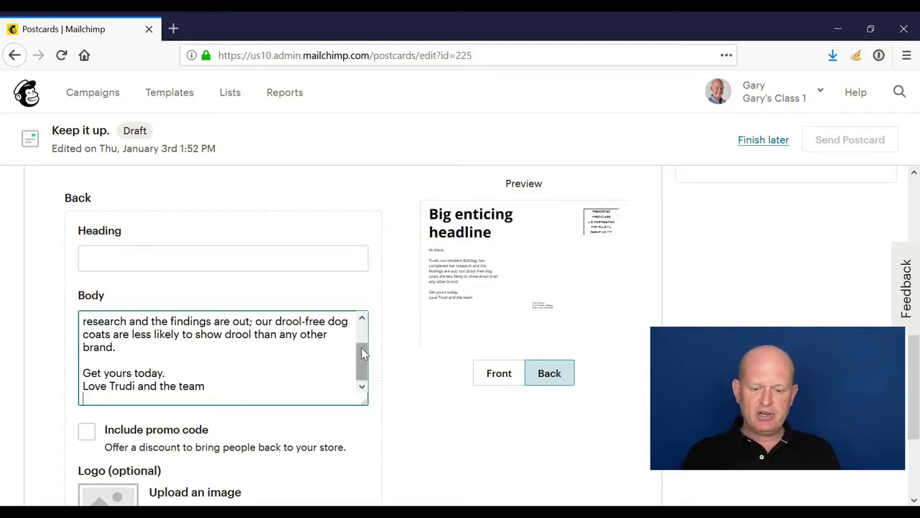
{"action": "scroll", "coordinate": [363, 352], "scroll_direction": "up", "scroll_amount": 1}
{"action": "left_click_drag", "start_coordinate": [364, 401], "coordinate": [366, 446]}
Step: Enter the back heading 'Want a drool-free dog coat?'
{"action": "left_click", "coordinate": [290, 261]}
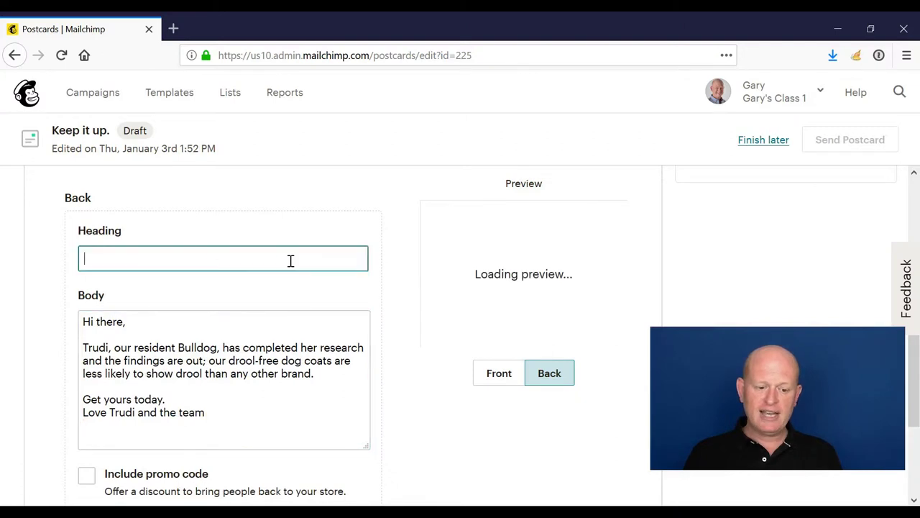
{"action": "type", "text": "Want a "}
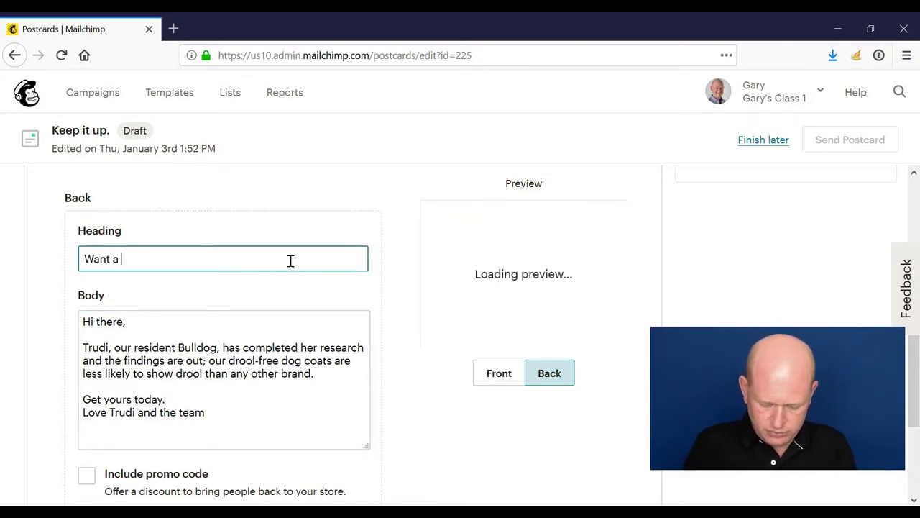
{"action": "type", "text": "drool"}
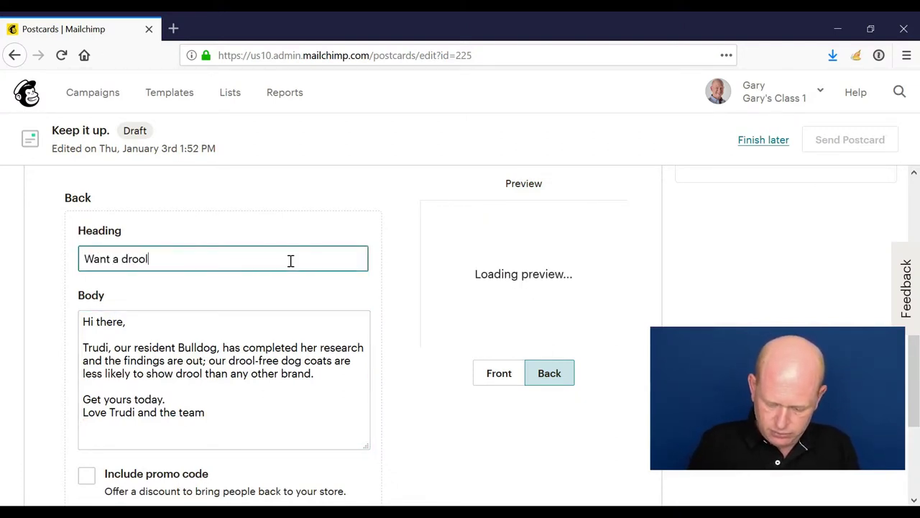
{"action": "type", "text": "-free dog"}
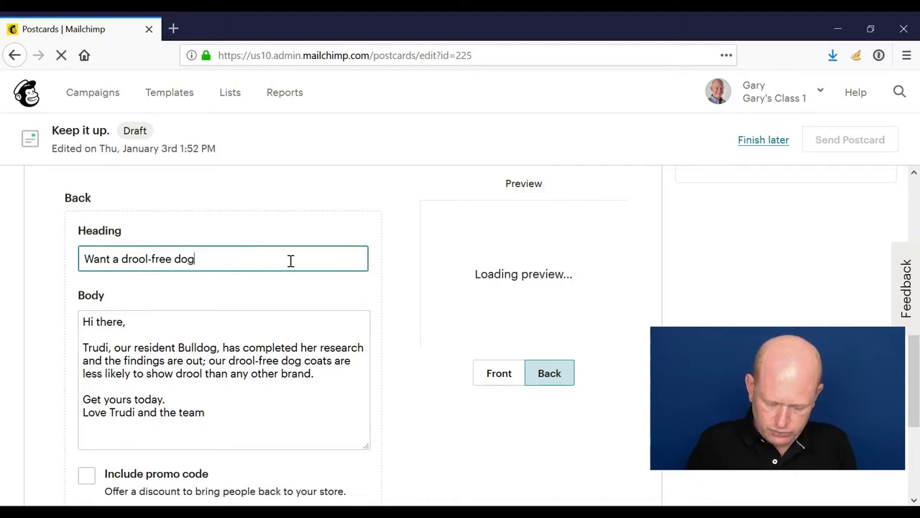
{"action": "type", "text": " coat?"}
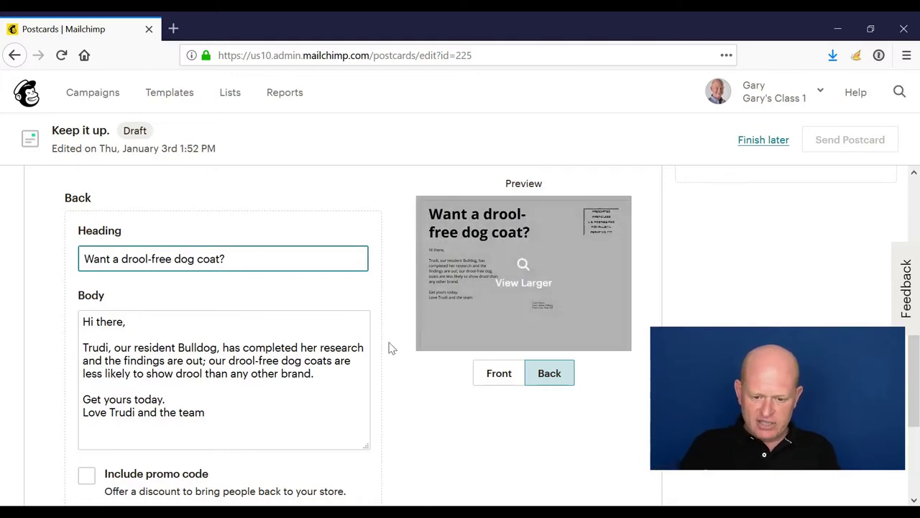
{"action": "scroll", "coordinate": [267, 361], "scroll_direction": "down", "scroll_amount": 2}
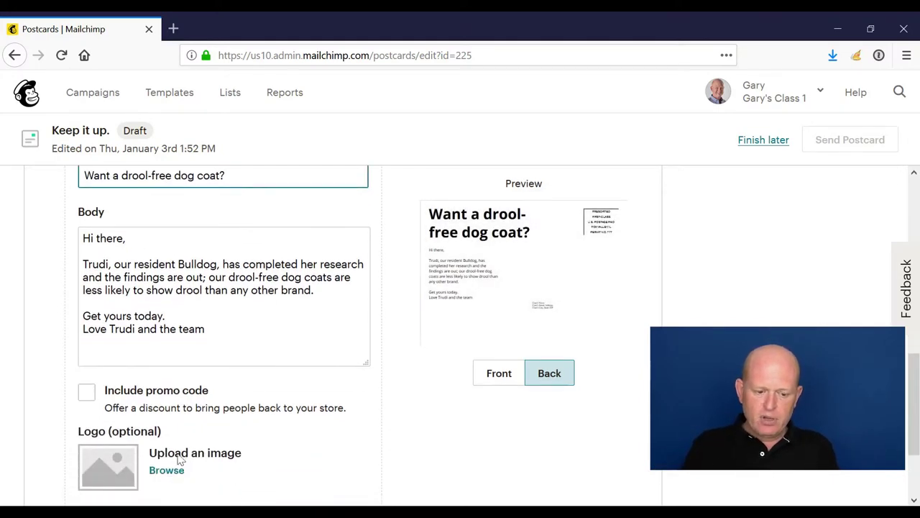
Step: Insert garys-class-landing.png from the Content Manager as the postcard's logo
{"action": "left_click", "coordinate": [165, 472]}
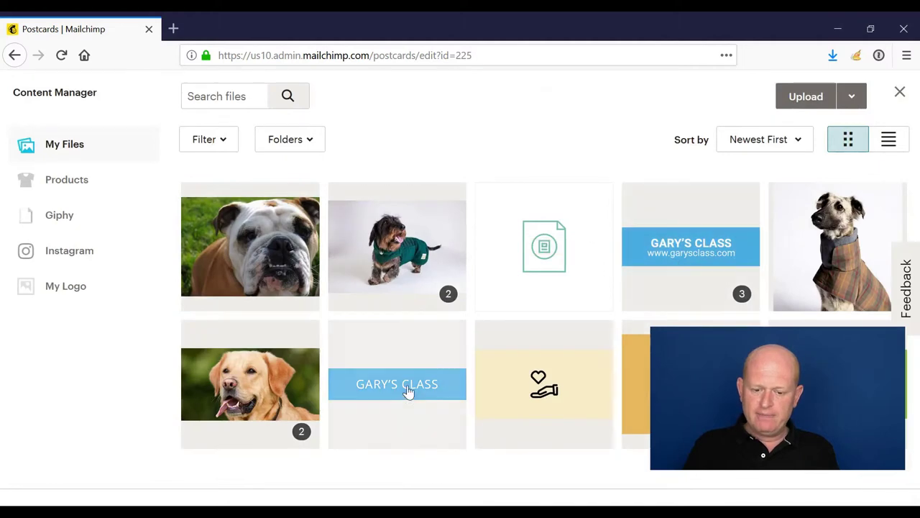
{"action": "left_click", "coordinate": [407, 392]}
{"action": "left_click", "coordinate": [837, 99]}
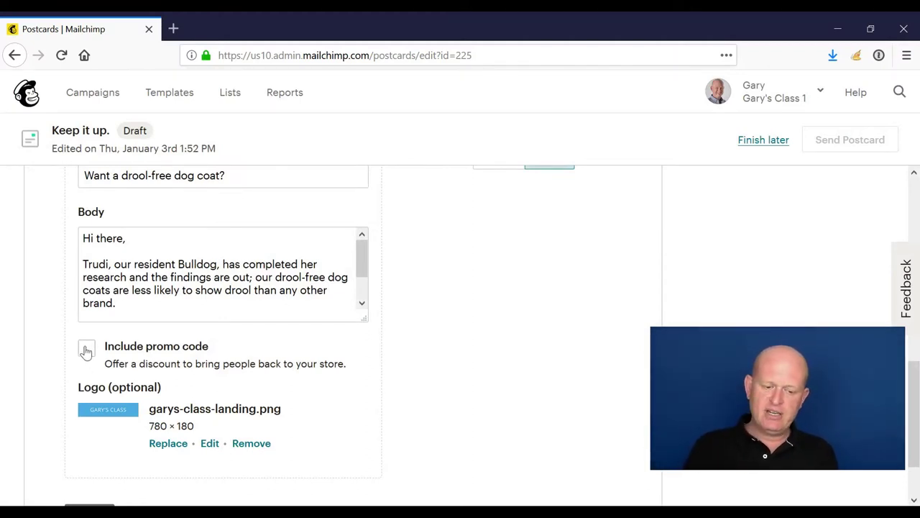
{"action": "left_click", "coordinate": [86, 350]}
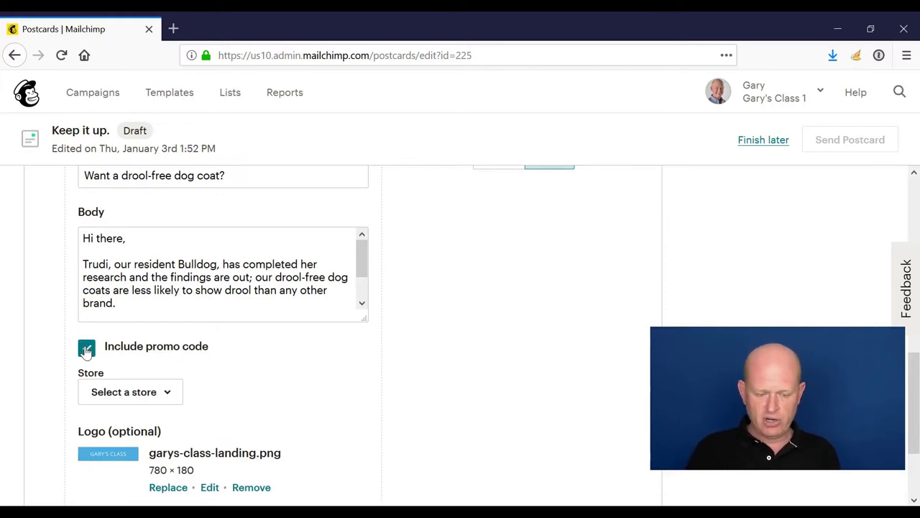
{"action": "left_click", "coordinate": [85, 349]}
{"action": "scroll", "coordinate": [453, 341], "scroll_direction": "up", "scroll_amount": 3}
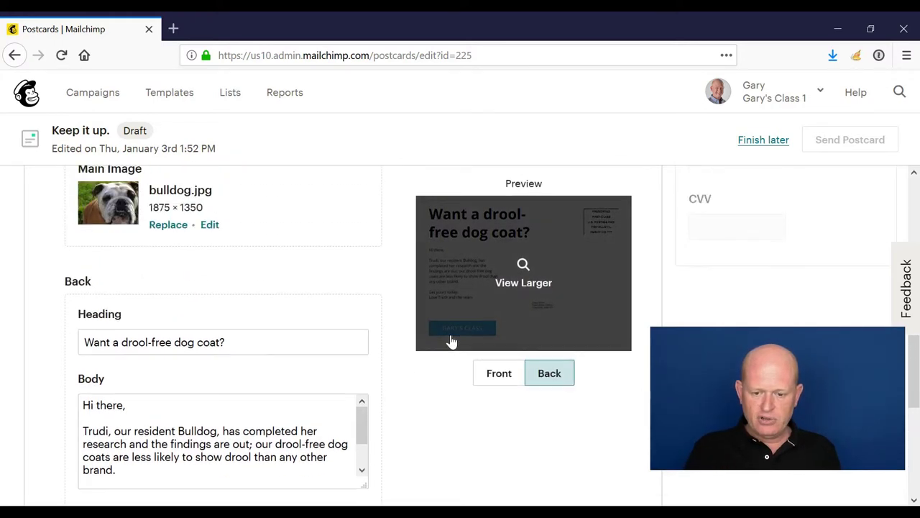
{"action": "left_click", "coordinate": [500, 379]}
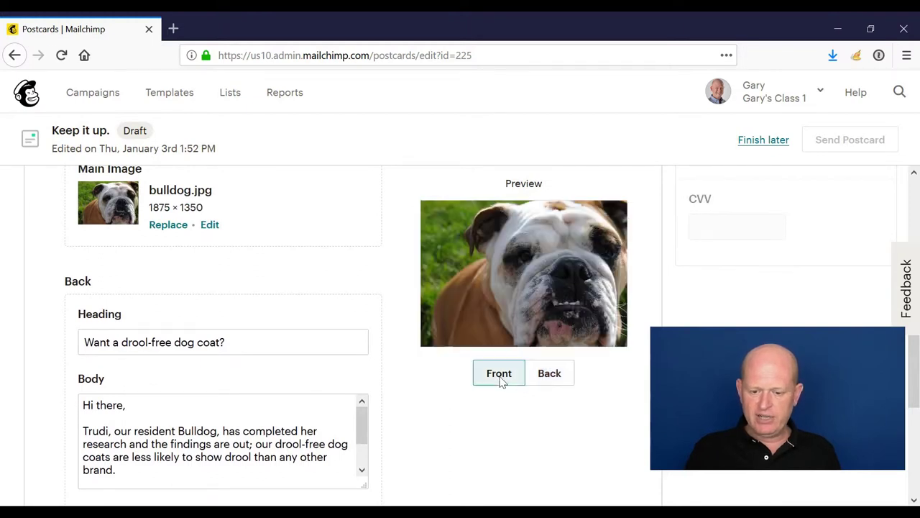
{"action": "left_click", "coordinate": [557, 379]}
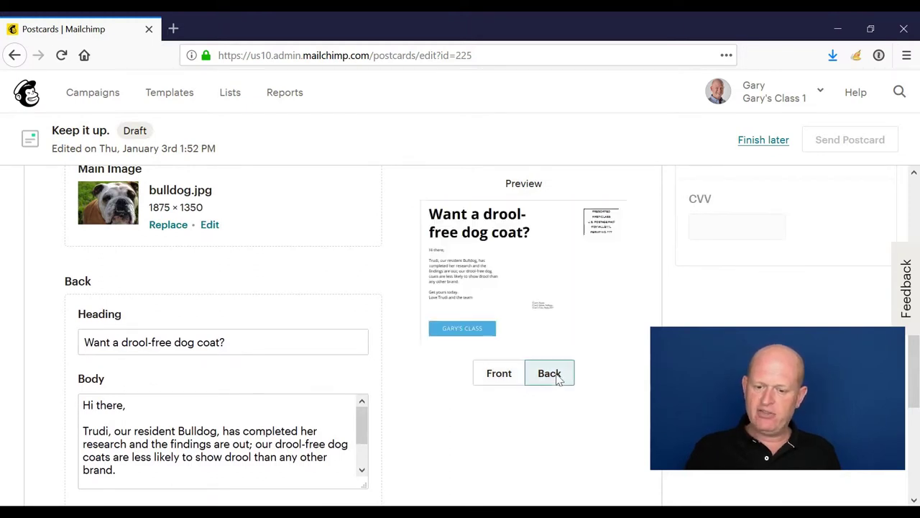
{"action": "left_click", "coordinate": [486, 380]}
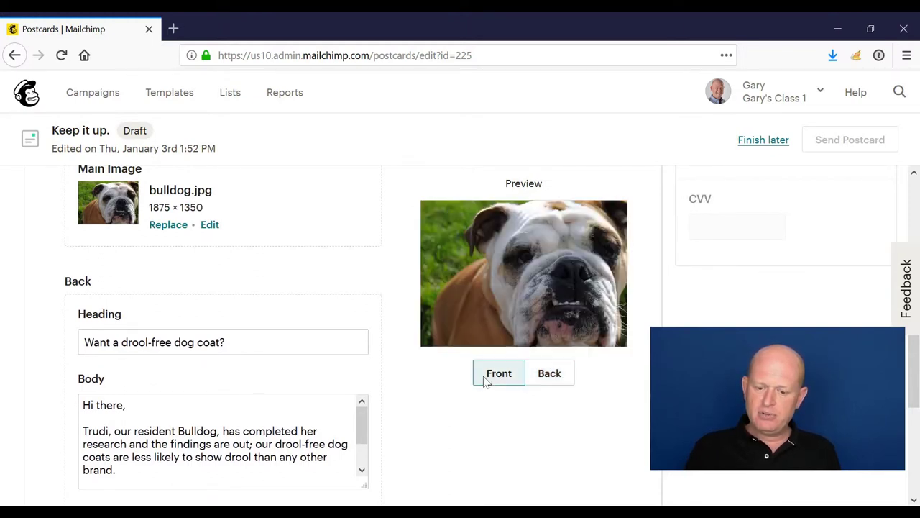
{"action": "left_click", "coordinate": [506, 274]}
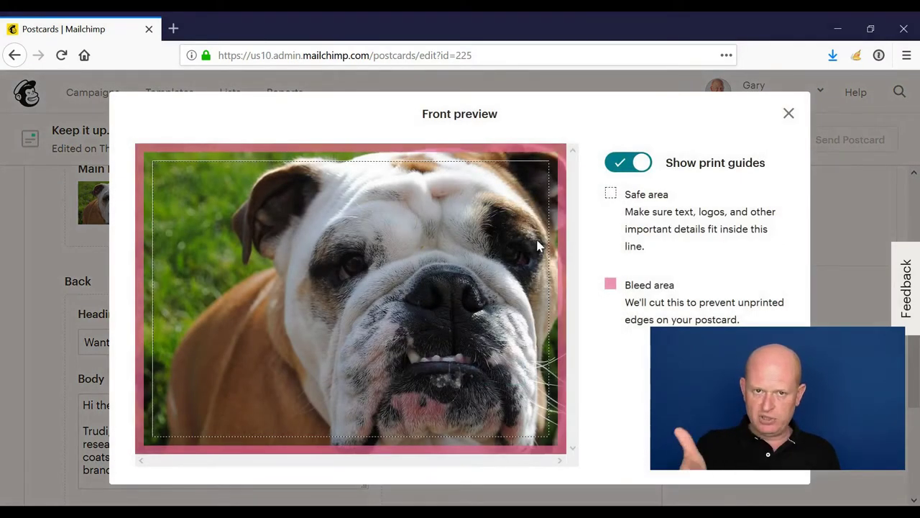
{"action": "left_click", "coordinate": [788, 113]}
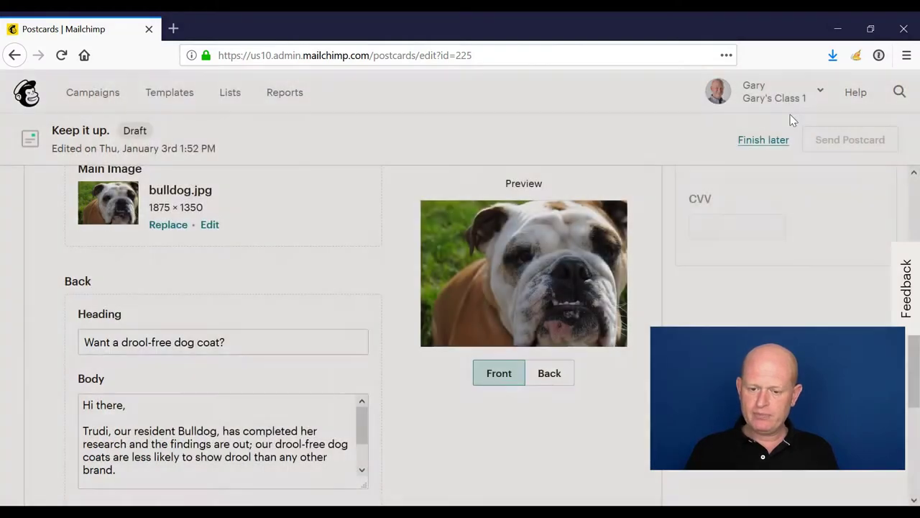
{"action": "mouse_move", "coordinate": [579, 341]}
{"action": "left_click", "coordinate": [550, 373]}
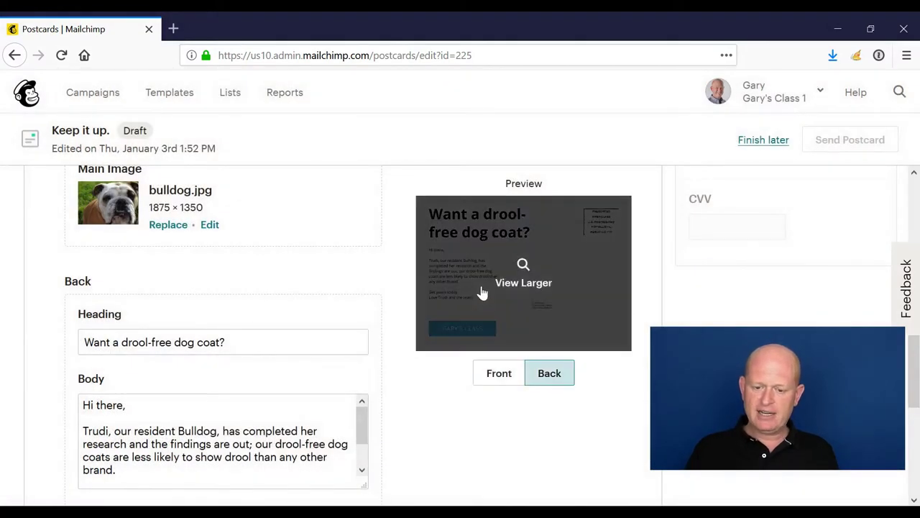
{"action": "left_click", "coordinate": [483, 292]}
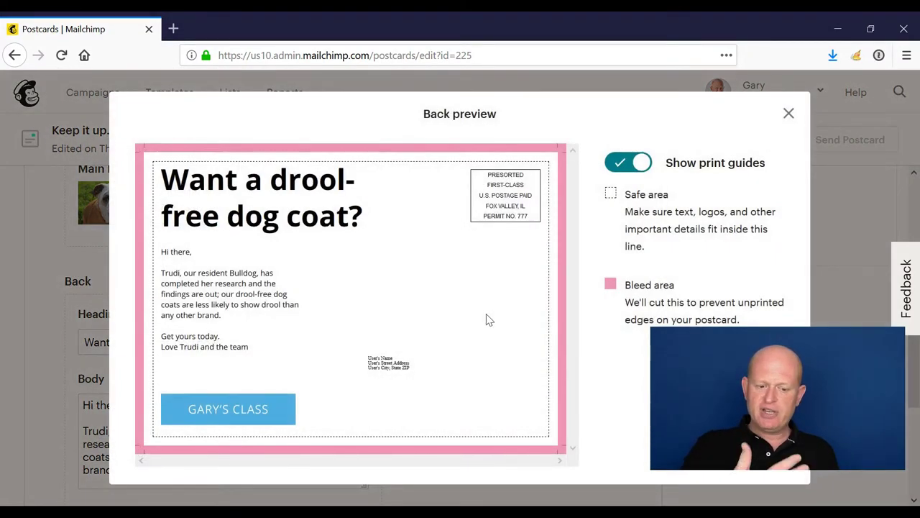
Step: Close the back preview, save the finished postcard content, and return to Campaigns
{"action": "left_click", "coordinate": [788, 115]}
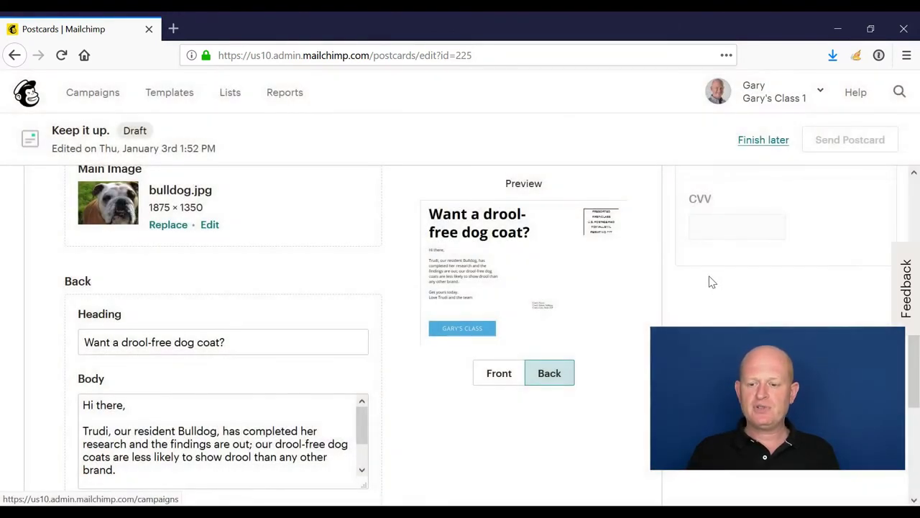
{"action": "scroll", "coordinate": [709, 282], "scroll_direction": "up", "scroll_amount": 3}
{"action": "scroll", "coordinate": [709, 282], "scroll_direction": "up", "scroll_amount": 2}
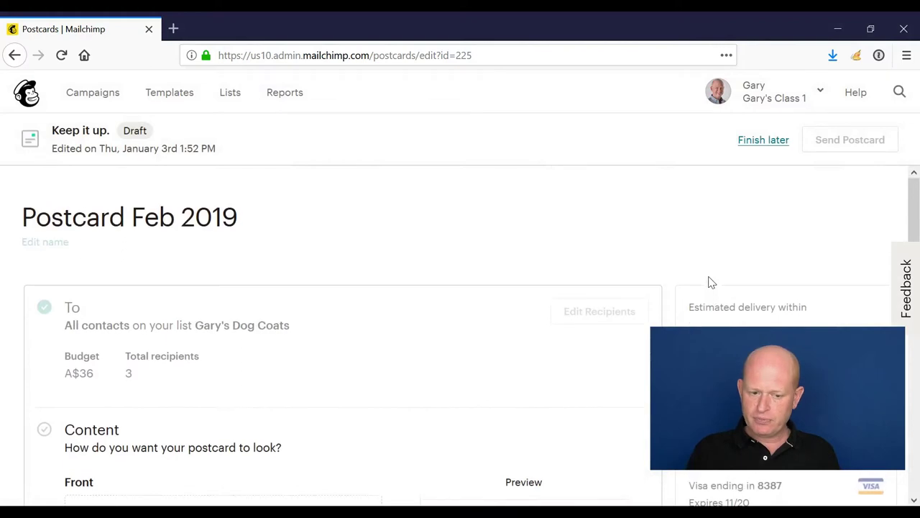
{"action": "scroll", "coordinate": [419, 381], "scroll_direction": "down", "scroll_amount": 5}
{"action": "scroll", "coordinate": [120, 470], "scroll_direction": "down", "scroll_amount": 2}
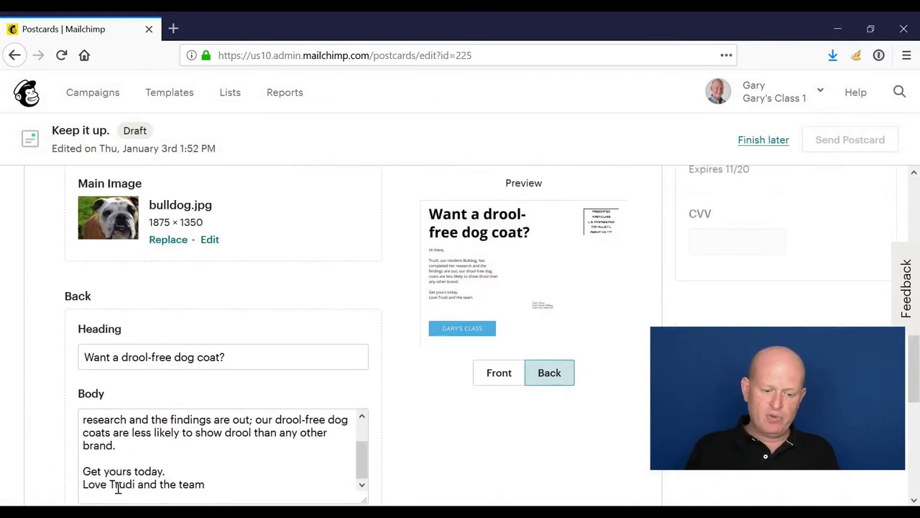
{"action": "scroll", "coordinate": [282, 394], "scroll_direction": "down", "scroll_amount": 3}
{"action": "scroll", "coordinate": [281, 394], "scroll_direction": "down", "scroll_amount": 2}
{"action": "left_click", "coordinate": [82, 468]}
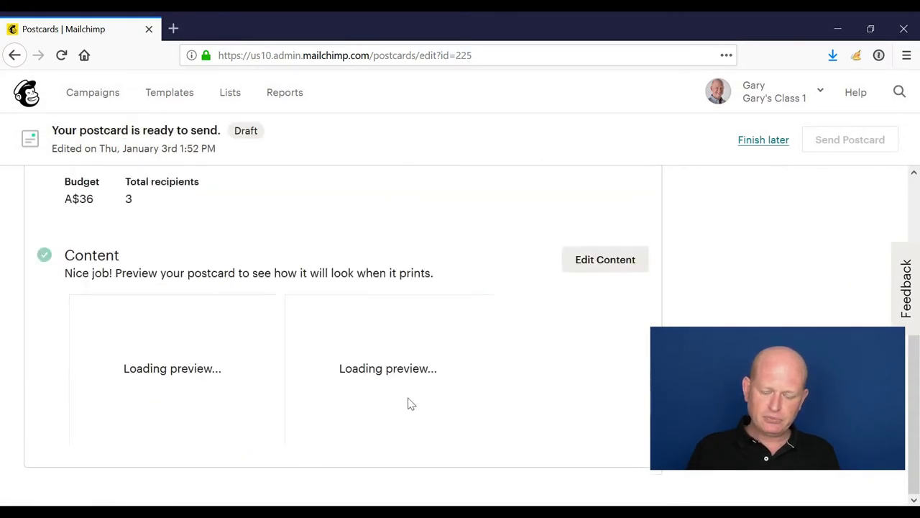
{"action": "scroll", "coordinate": [460, 388], "scroll_direction": "up", "scroll_amount": 4}
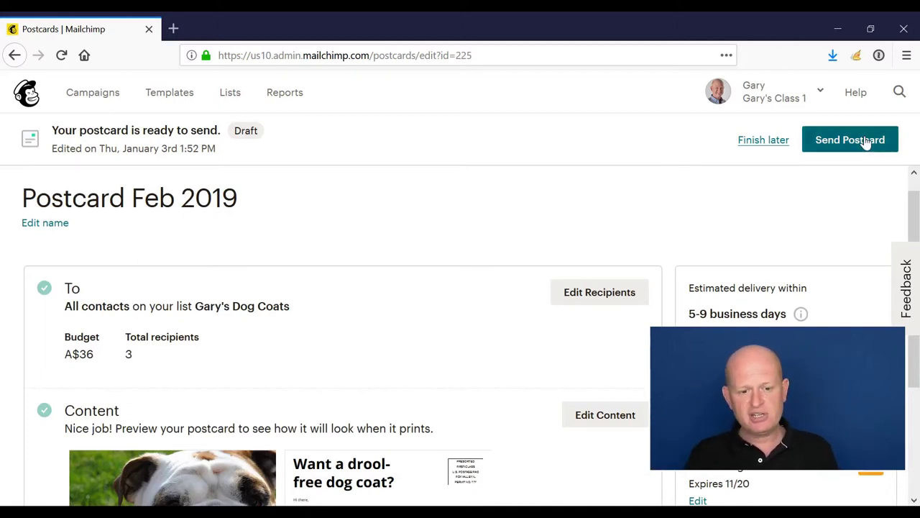
{"action": "left_click", "coordinate": [91, 105]}
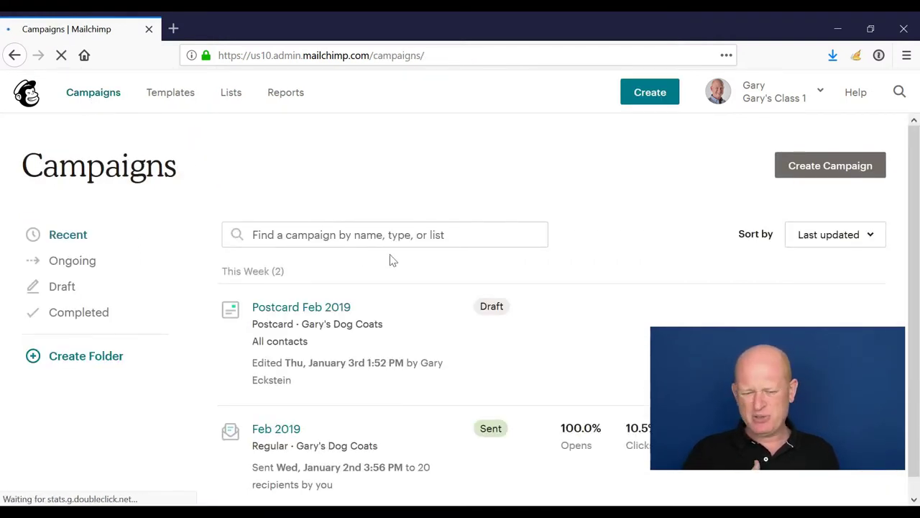
Step: Create a monthly recurring postcard campaign named 'Recurring'
{"action": "left_click", "coordinate": [832, 165]}
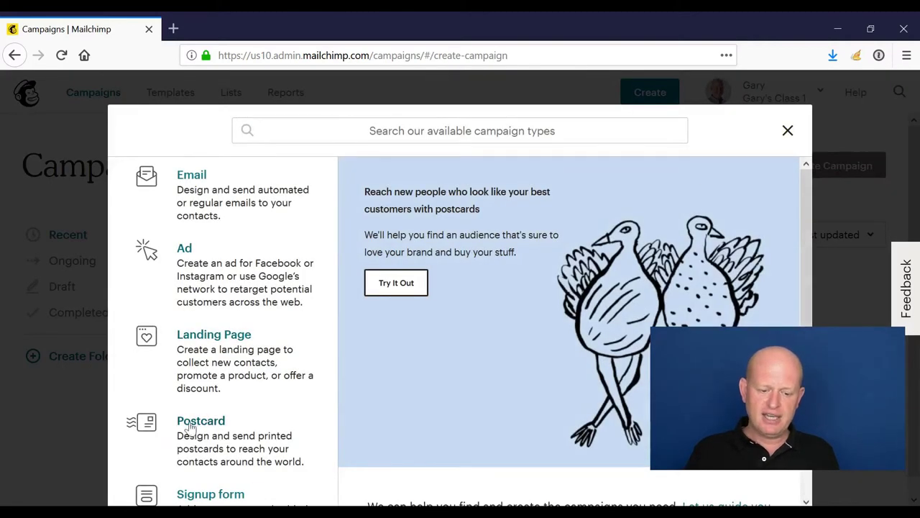
{"action": "left_click", "coordinate": [192, 423]}
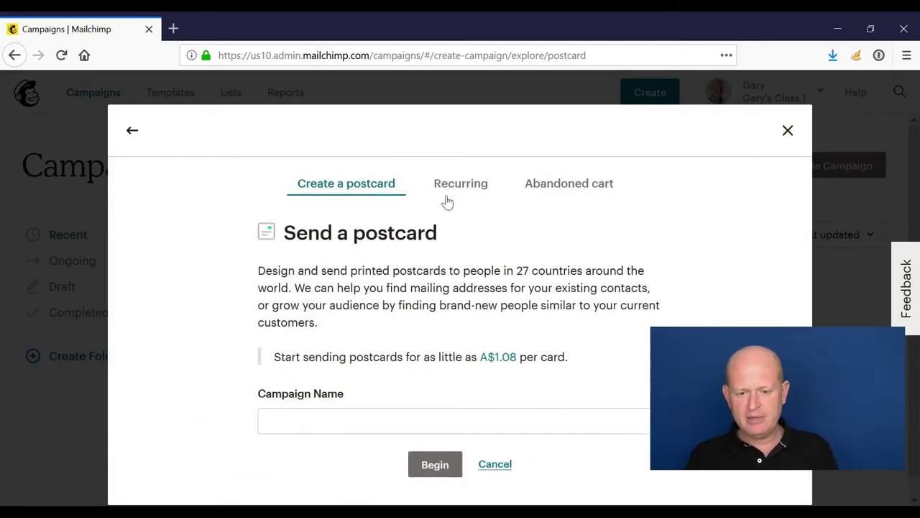
{"action": "left_click", "coordinate": [446, 188]}
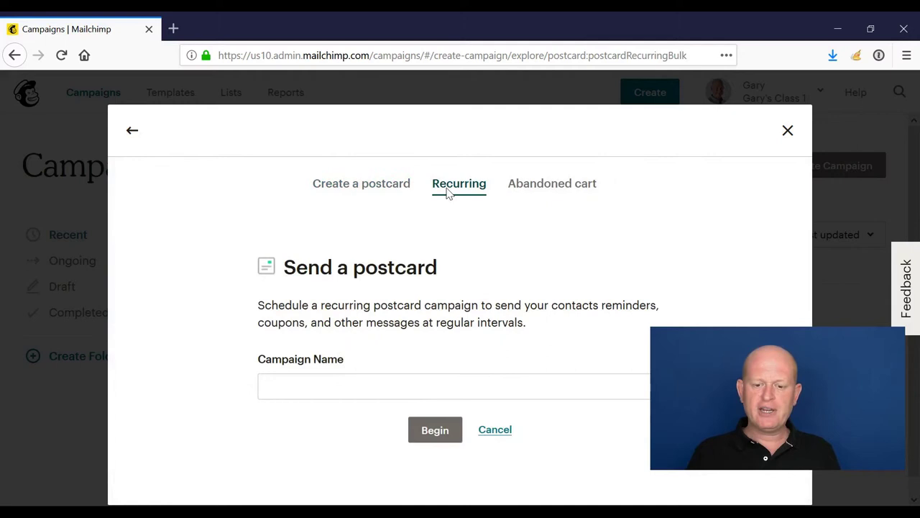
{"action": "left_click", "coordinate": [345, 376]}
{"action": "type", "text": "Re"}
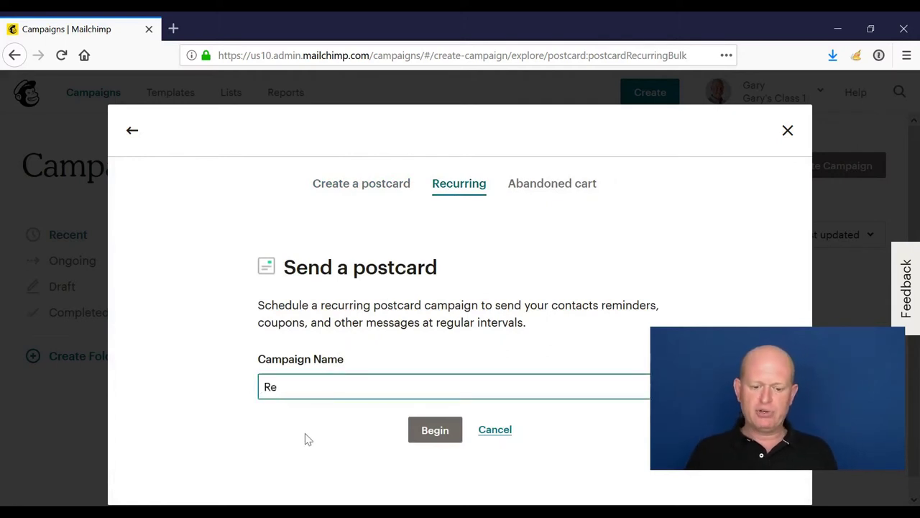
{"action": "type", "text": "curring"}
{"action": "left_click", "coordinate": [437, 430]}
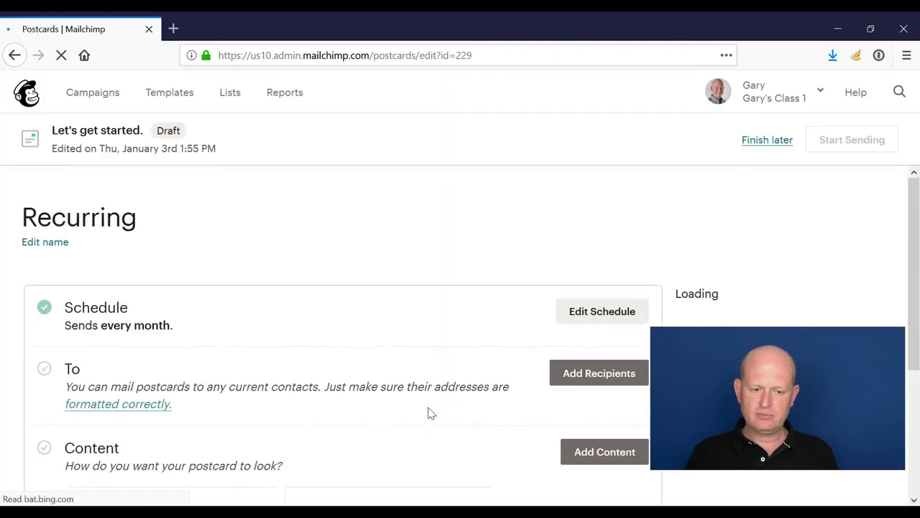
{"action": "scroll", "coordinate": [384, 366], "scroll_direction": "down", "scroll_amount": 2}
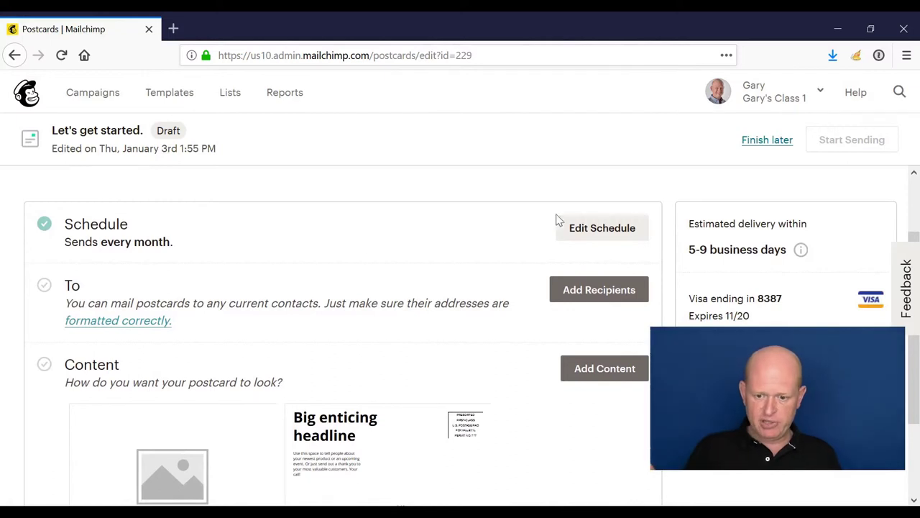
{"action": "left_click", "coordinate": [585, 229]}
{"action": "left_click", "coordinate": [146, 274]}
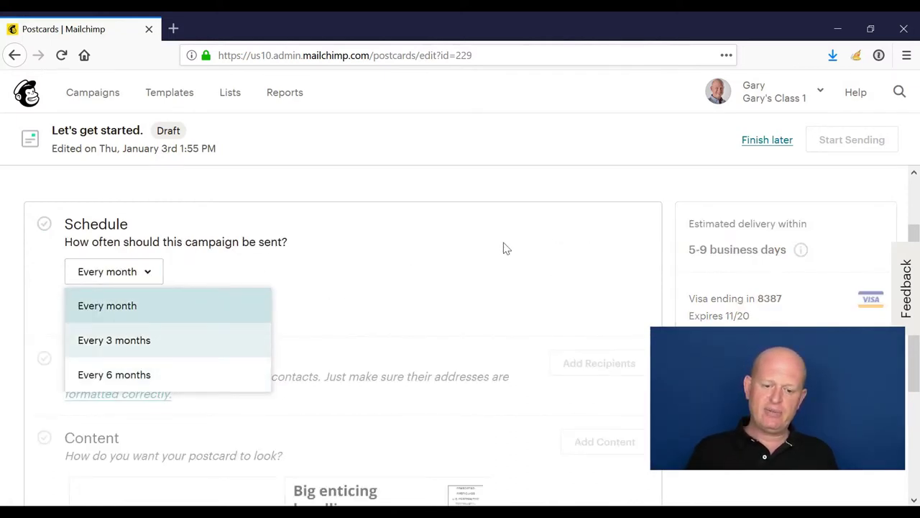
{"action": "left_click", "coordinate": [475, 266]}
{"action": "left_click", "coordinate": [80, 310]}
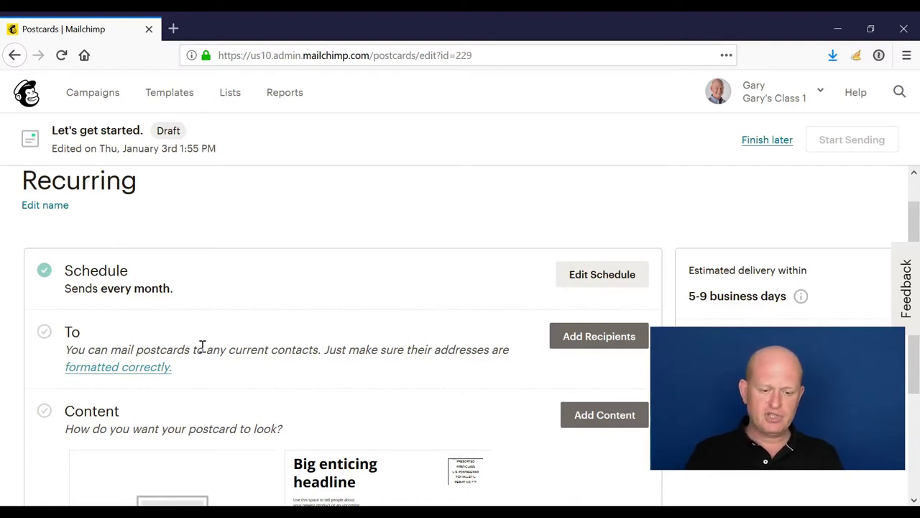
Step: Pick the Dog Coats list as the recurring postcard's recipients
{"action": "scroll", "coordinate": [284, 332], "scroll_direction": "down", "scroll_amount": 1}
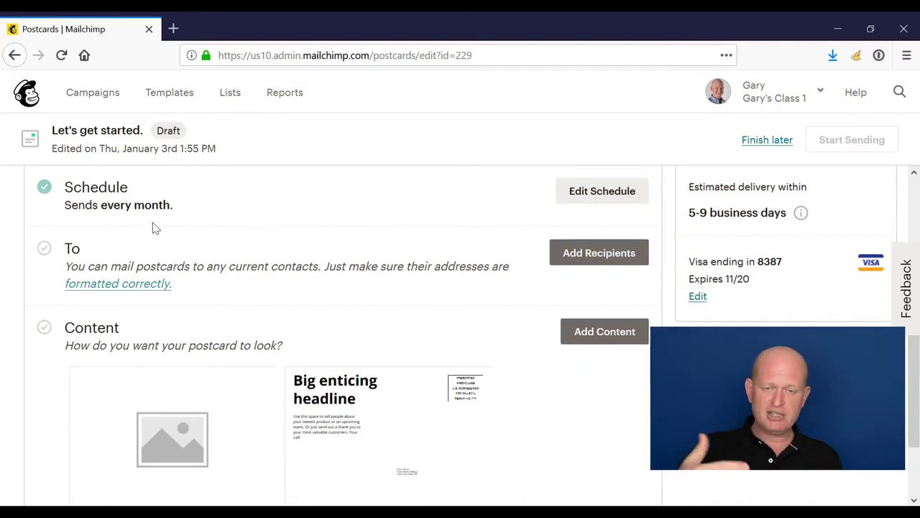
{"action": "left_click", "coordinate": [593, 253]}
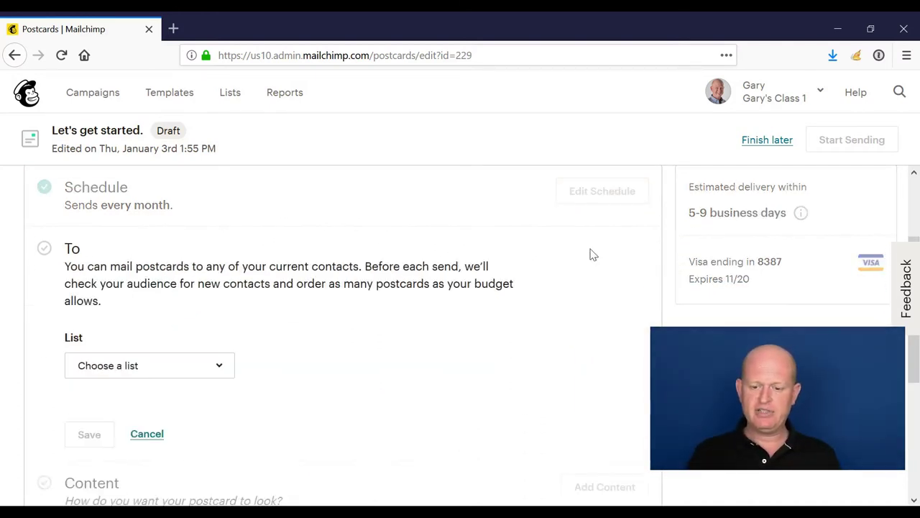
{"action": "left_click", "coordinate": [159, 368]}
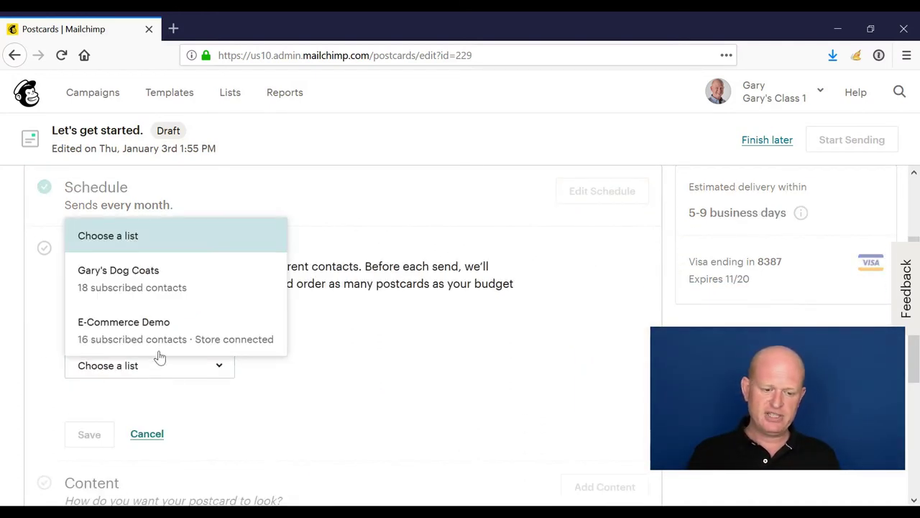
{"action": "left_click", "coordinate": [164, 285]}
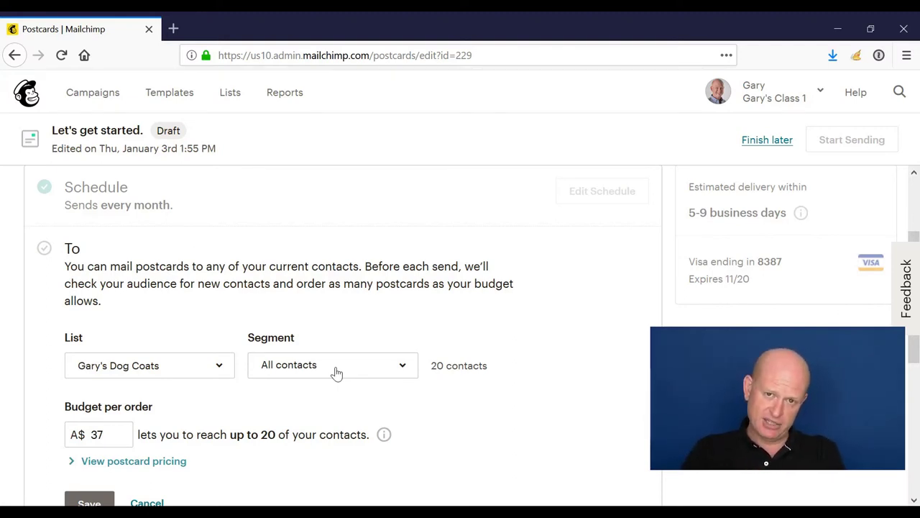
Step: Target the 'Subscribed in past 30 Days' segment: 19 contacts on an A$37 budget
{"action": "left_click", "coordinate": [335, 372]}
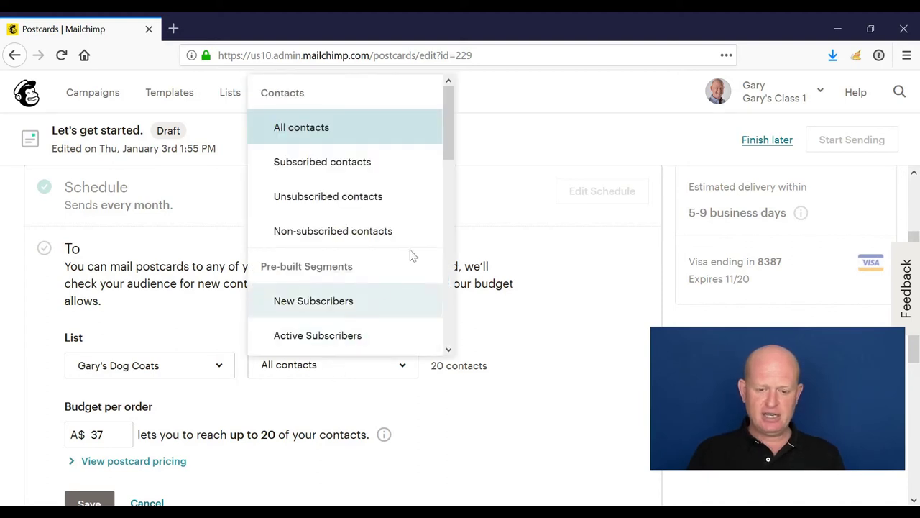
{"action": "left_click_drag", "start_coordinate": [445, 160], "coordinate": [447, 345]}
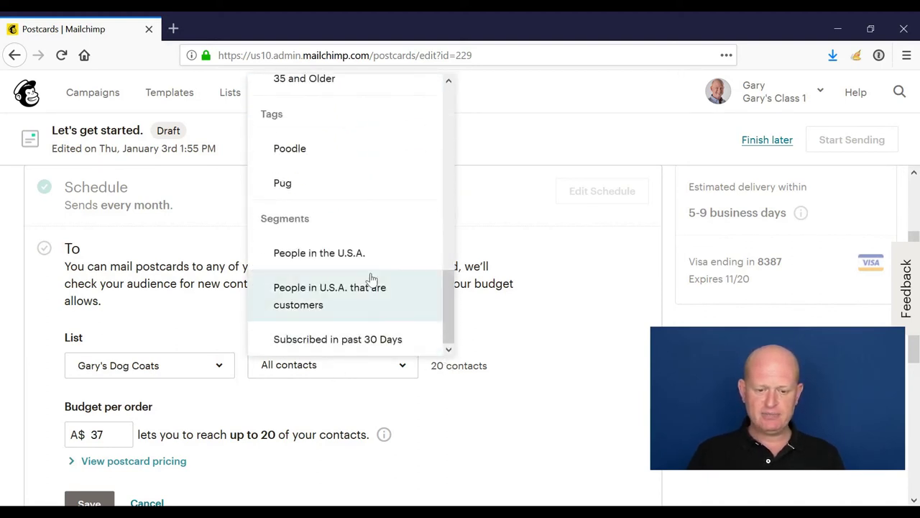
{"action": "left_click", "coordinate": [371, 338]}
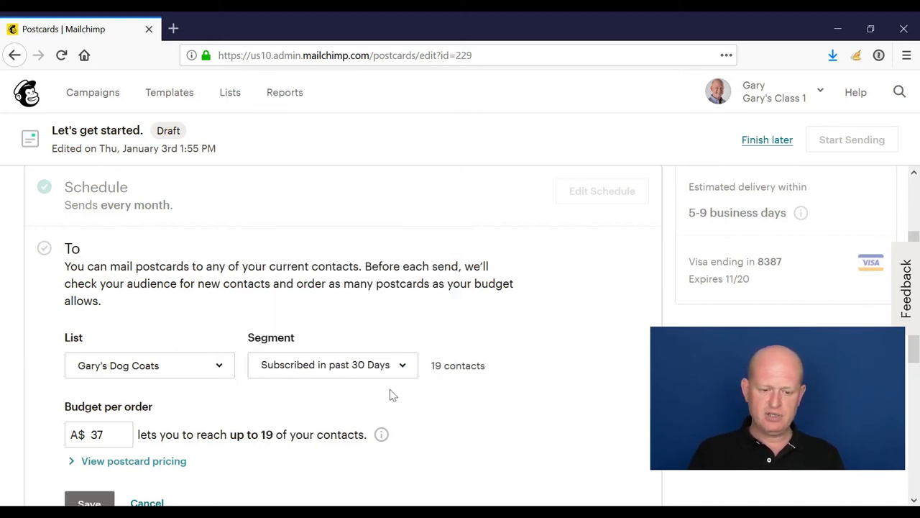
{"action": "scroll", "coordinate": [269, 416], "scroll_direction": "down", "scroll_amount": 2}
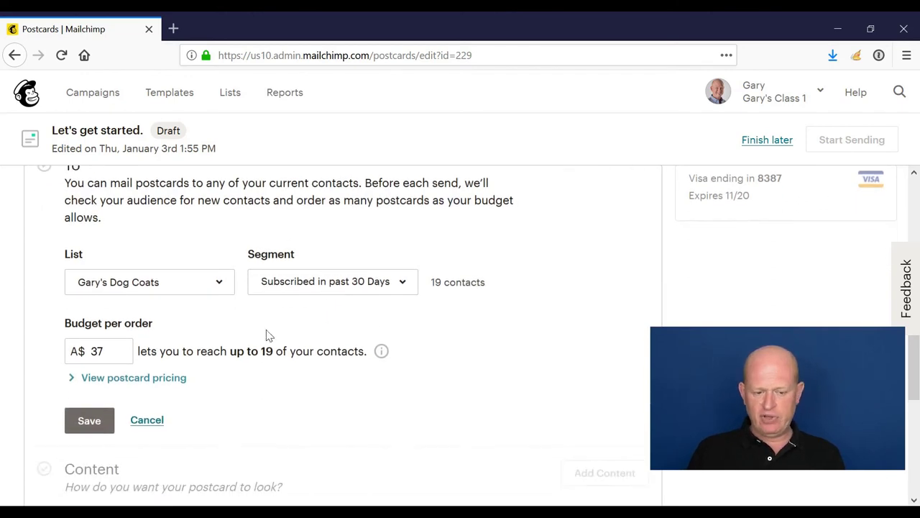
{"action": "scroll", "coordinate": [112, 356], "scroll_direction": "down", "scroll_amount": 2}
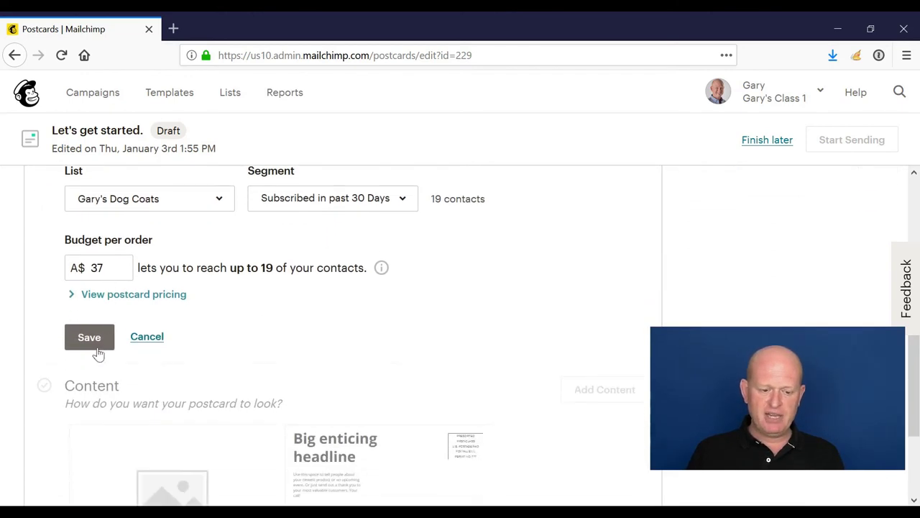
{"action": "left_click", "coordinate": [91, 343]}
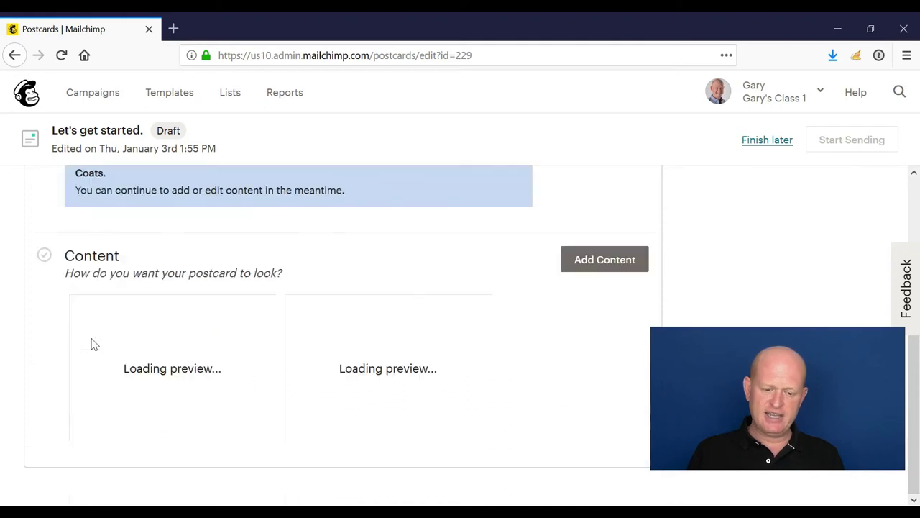
{"action": "scroll", "coordinate": [215, 312], "scroll_direction": "down", "scroll_amount": 2}
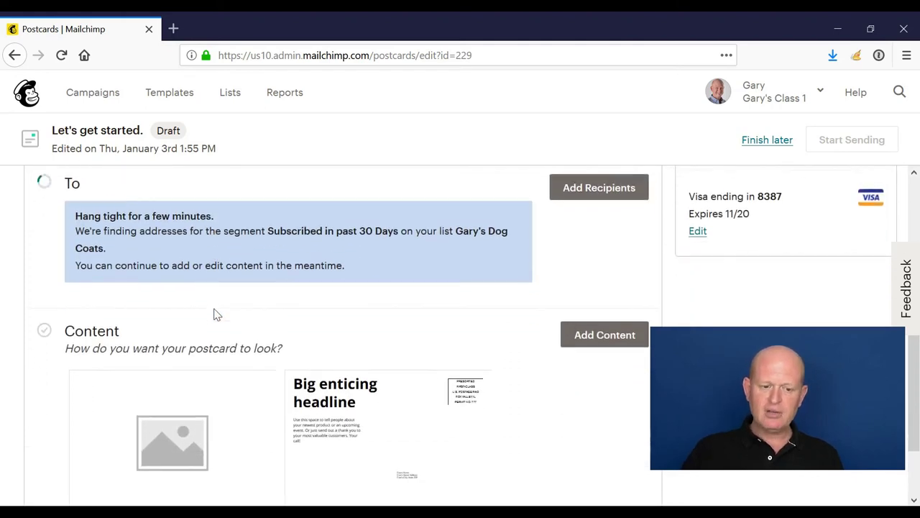
{"action": "scroll", "coordinate": [216, 313], "scroll_direction": "up", "scroll_amount": 4}
{"action": "scroll", "coordinate": [218, 315], "scroll_direction": "down", "scroll_amount": 1}
{"action": "scroll", "coordinate": [218, 314], "scroll_direction": "down", "scroll_amount": 5}
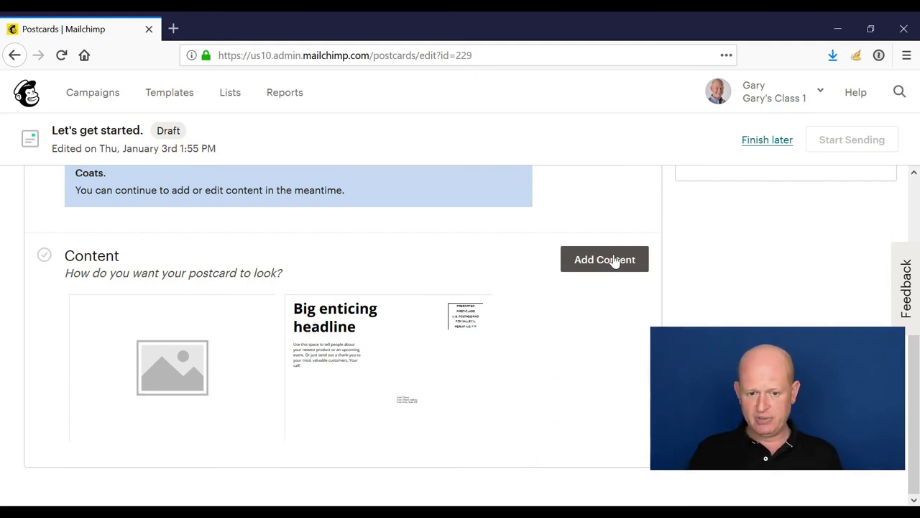
{"action": "scroll", "coordinate": [438, 243], "scroll_direction": "up", "scroll_amount": 4}
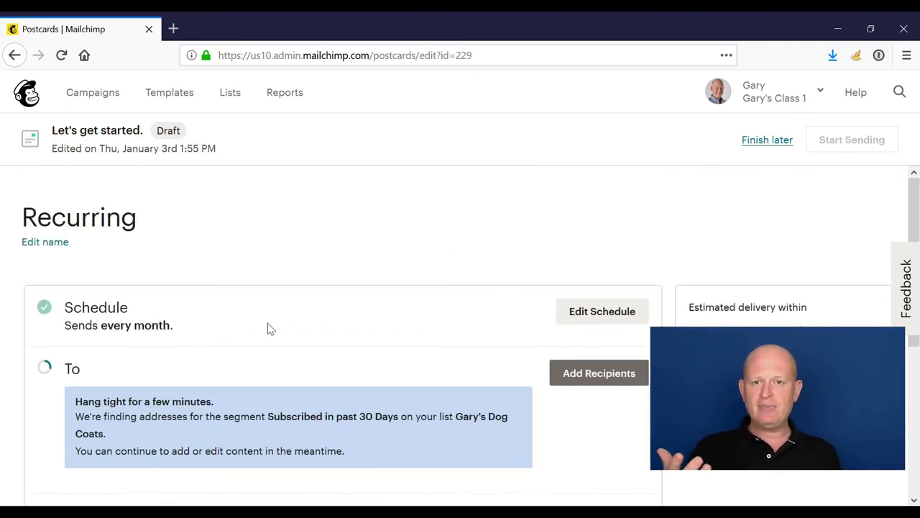